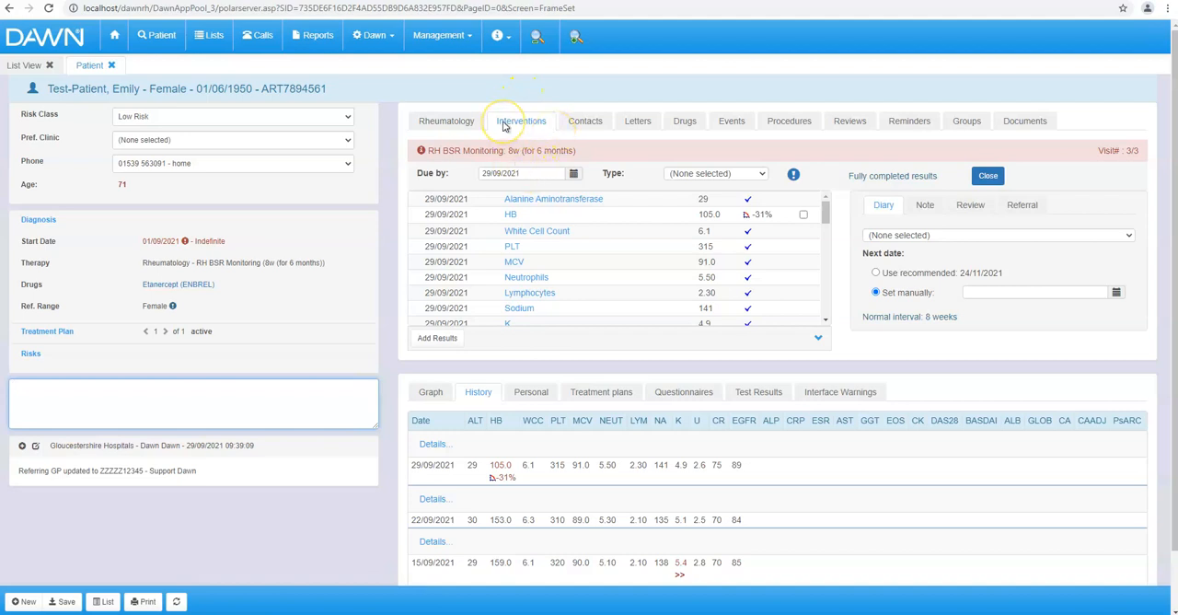
# - Add a referral to the patient's current visit with the message "See drop in Hb. Please advise on best course of action."
pyautogui.click(1030, 206)
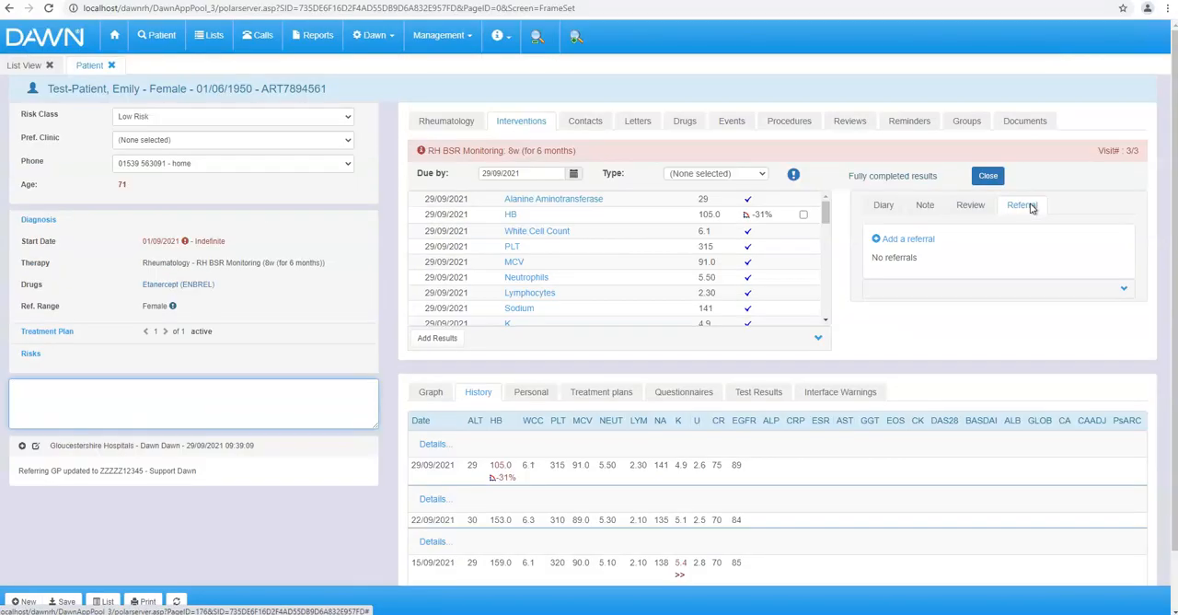
pyautogui.click(920, 241)
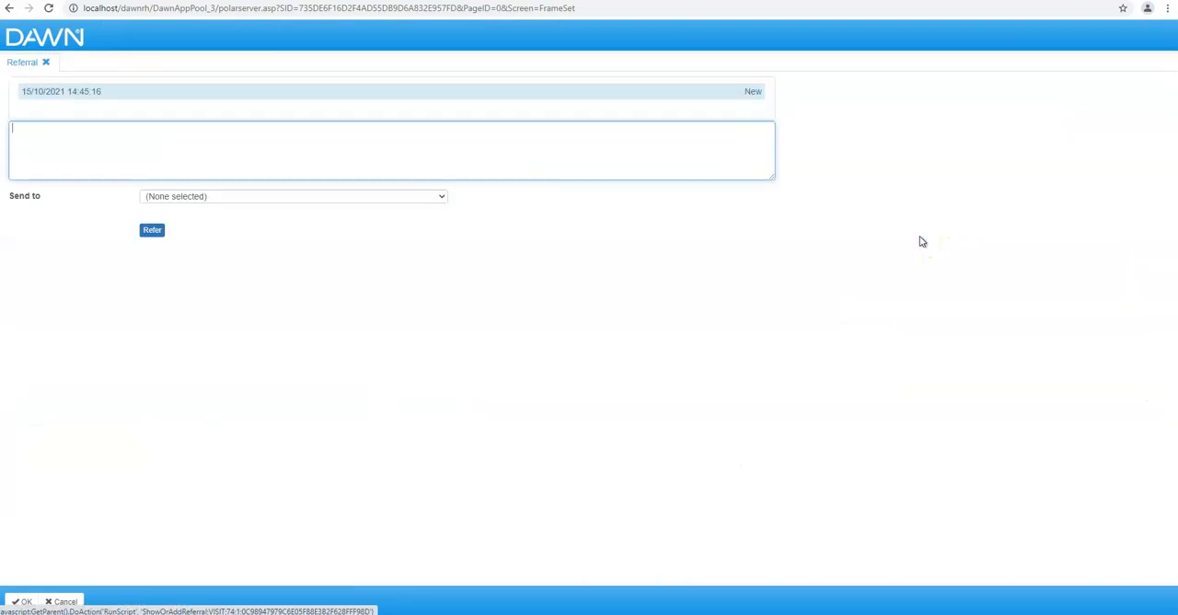
pyautogui.click(247, 149)
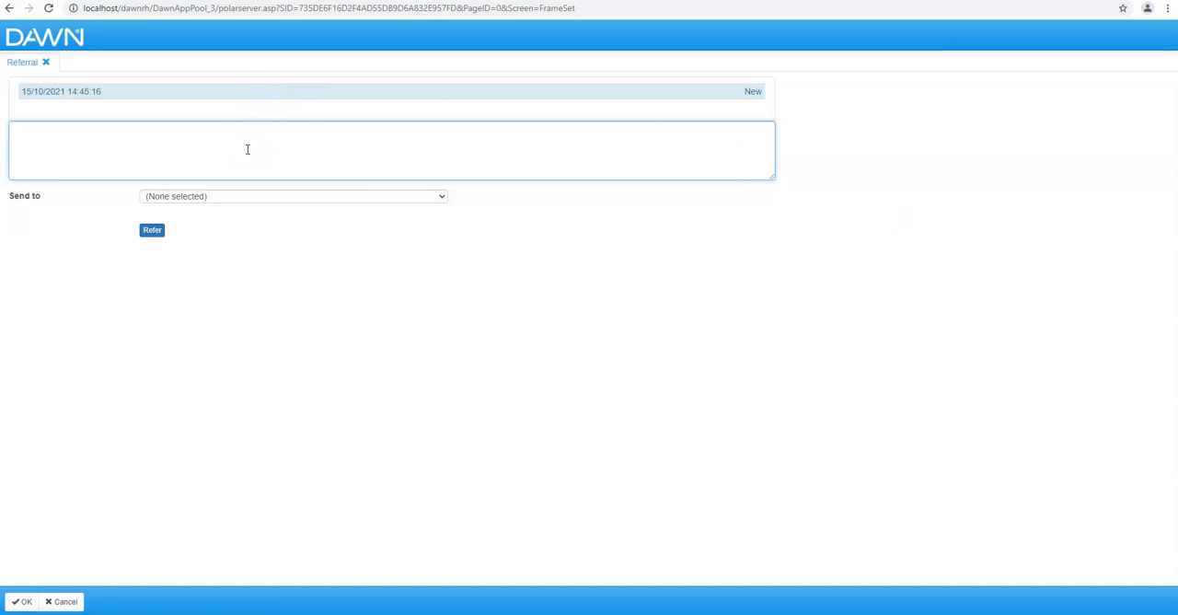
pyautogui.write('See drop in Hb. Please advise on best cour')
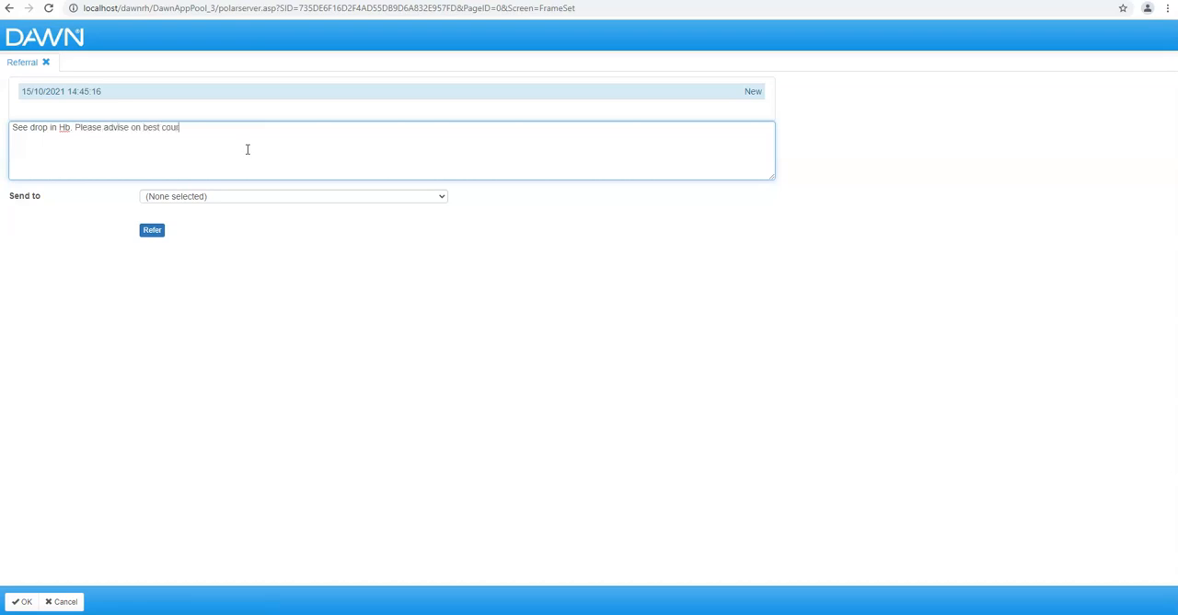
pyautogui.write('se of action.')
# - Send the referral to the Doctors team and close the referral form
pyautogui.press('Tab')
pyautogui.press('d')
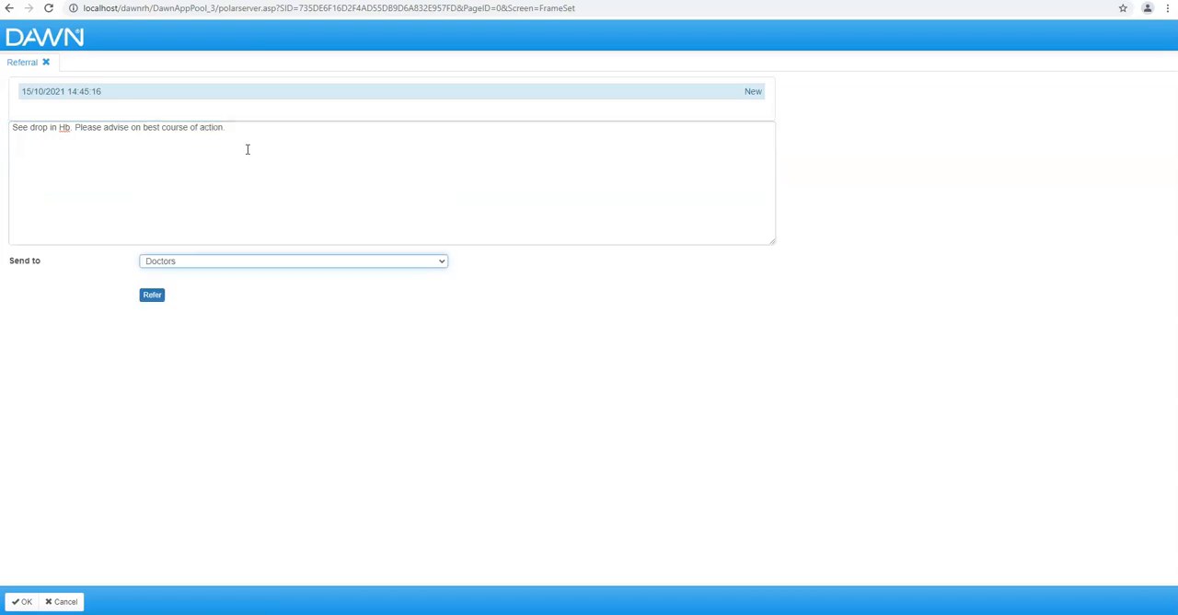
pyautogui.click(442, 261)
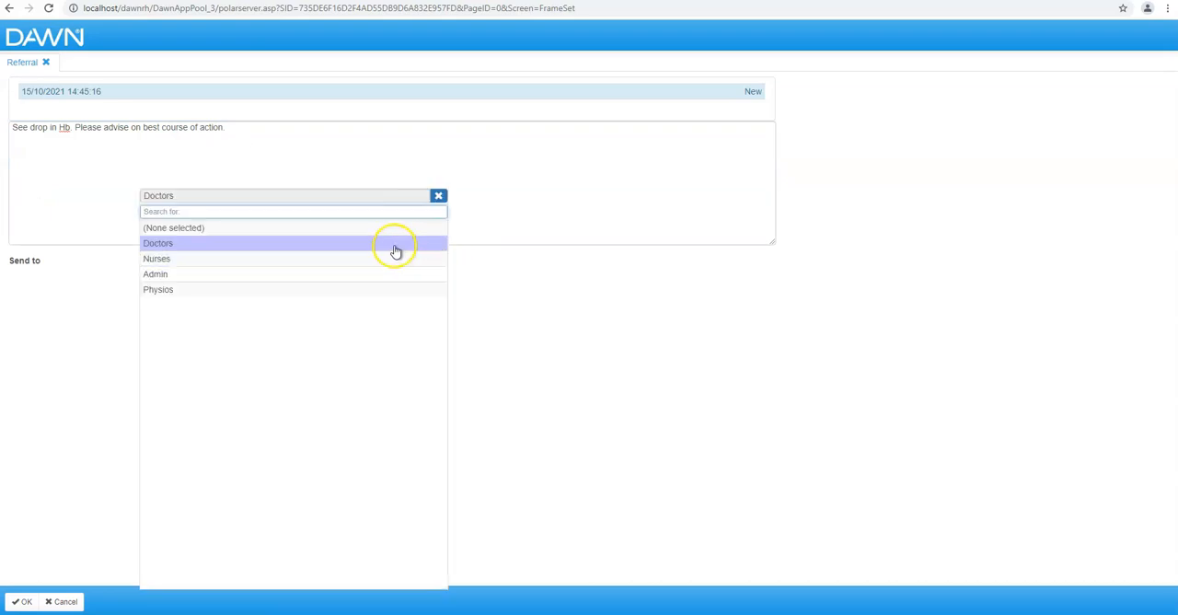
pyautogui.click(394, 245)
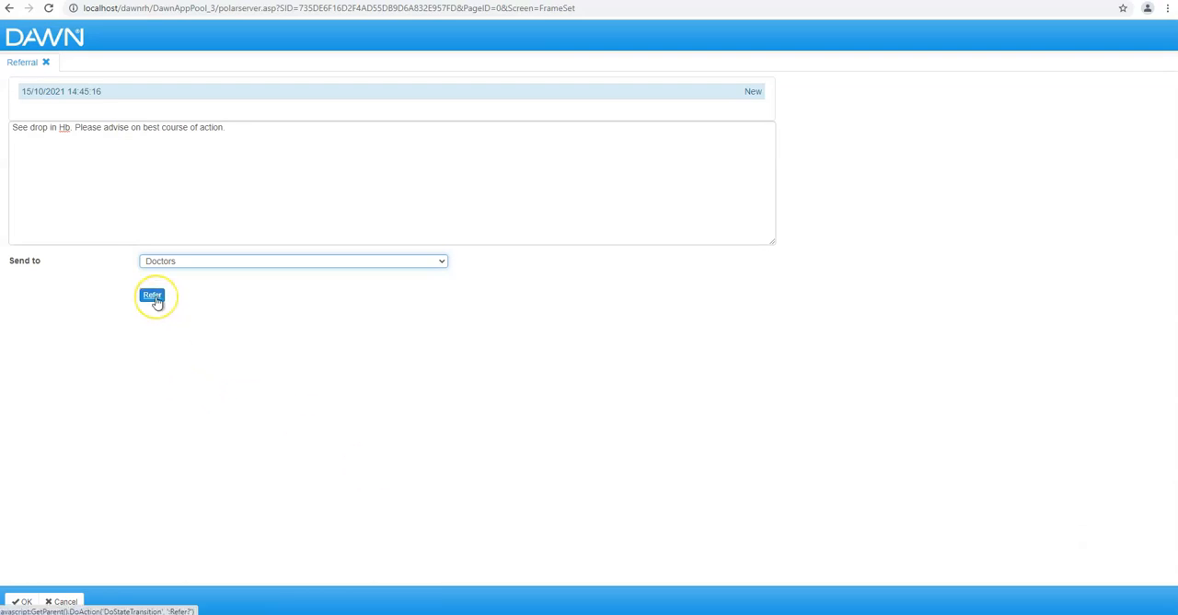
pyautogui.click(153, 295)
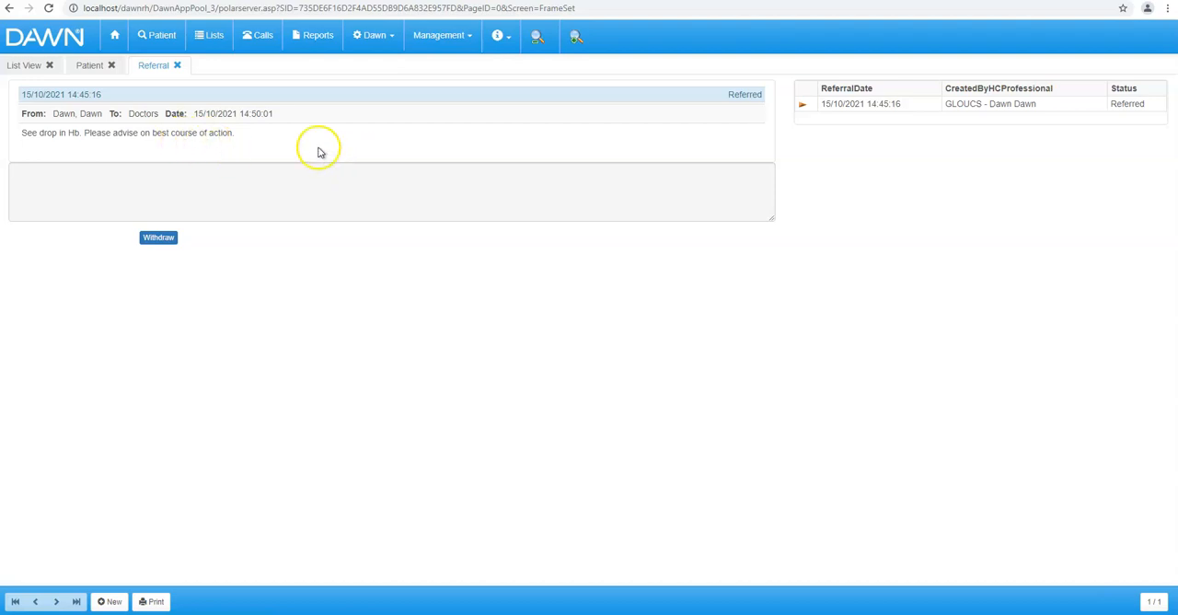
pyautogui.click(179, 69)
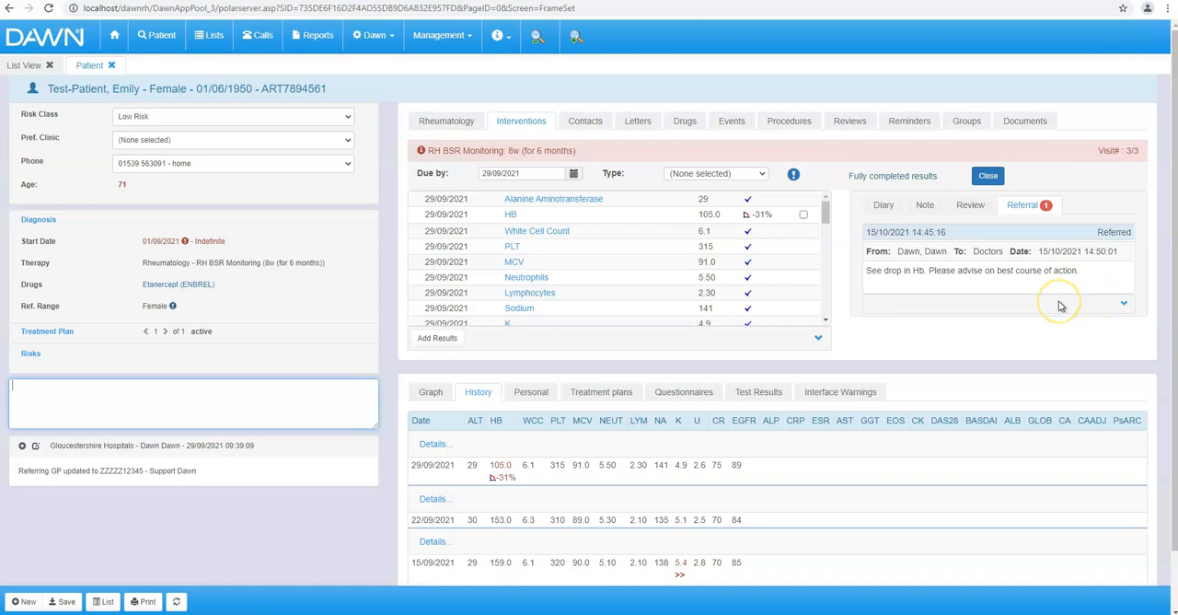
# - Close the patient record and worklist, and open the list of patients with open referrals from the home page
pyautogui.click(983, 306)
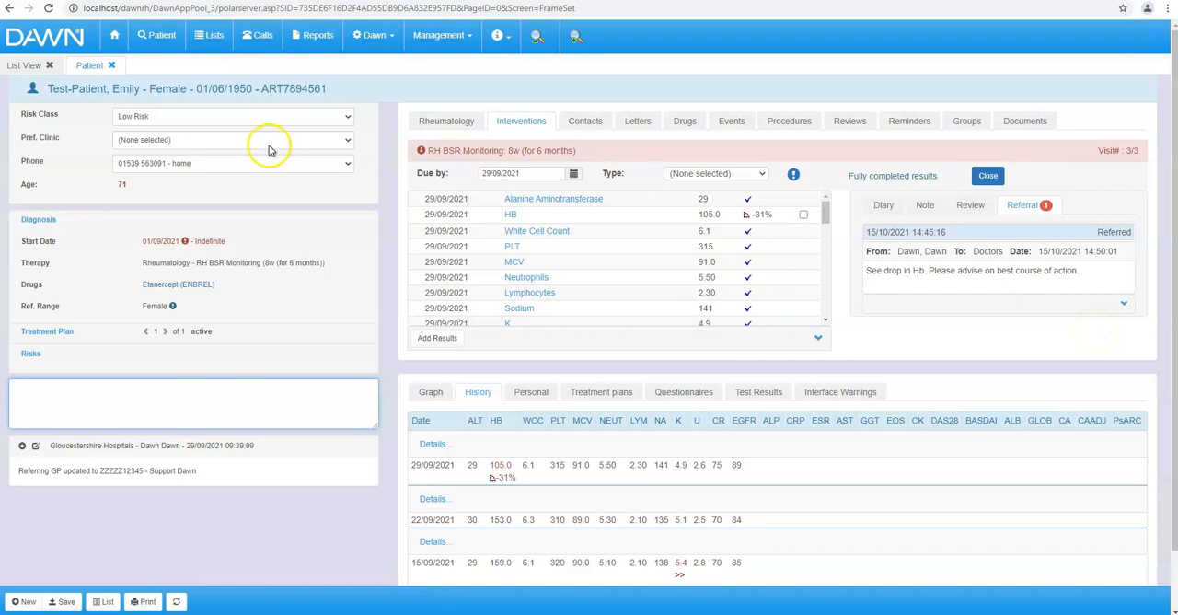
pyautogui.click(112, 68)
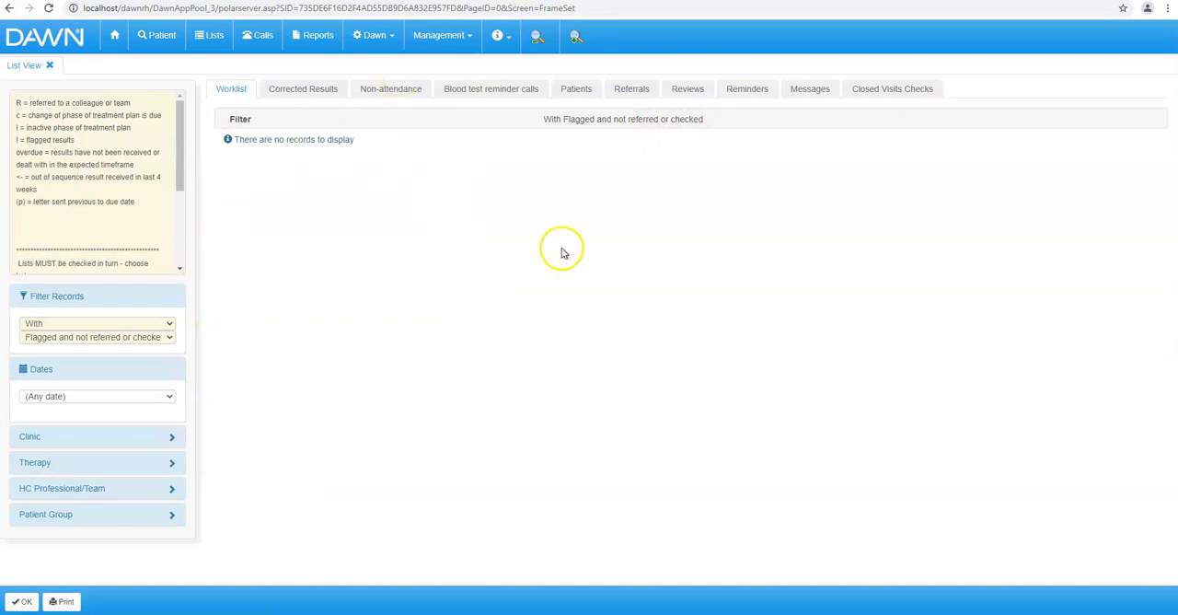
pyautogui.click(50, 66)
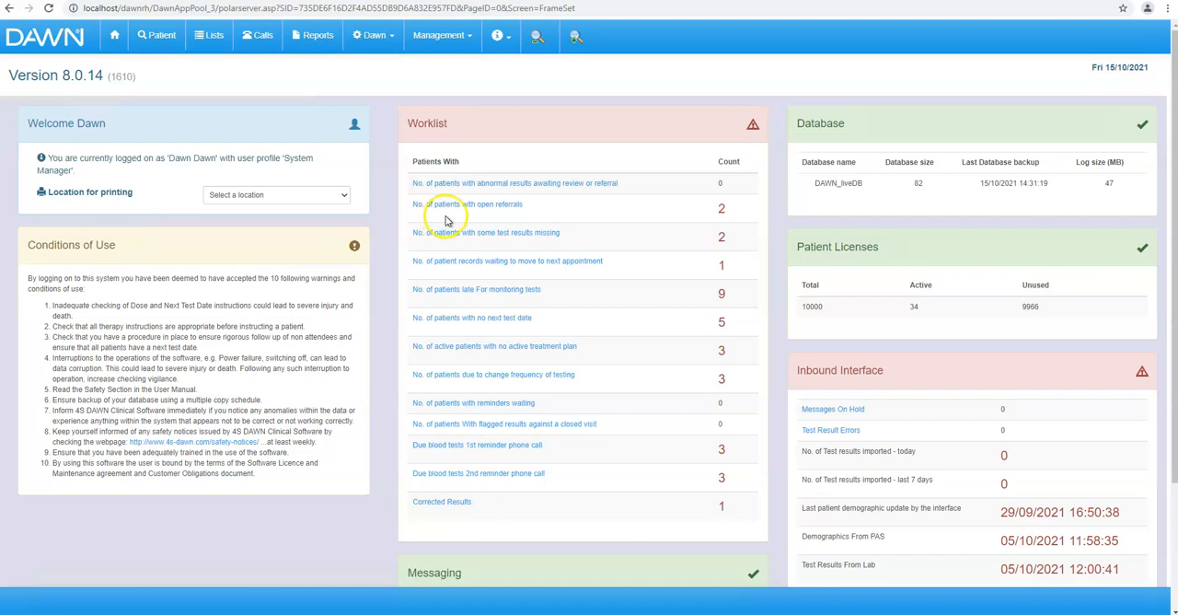
pyautogui.click(451, 208)
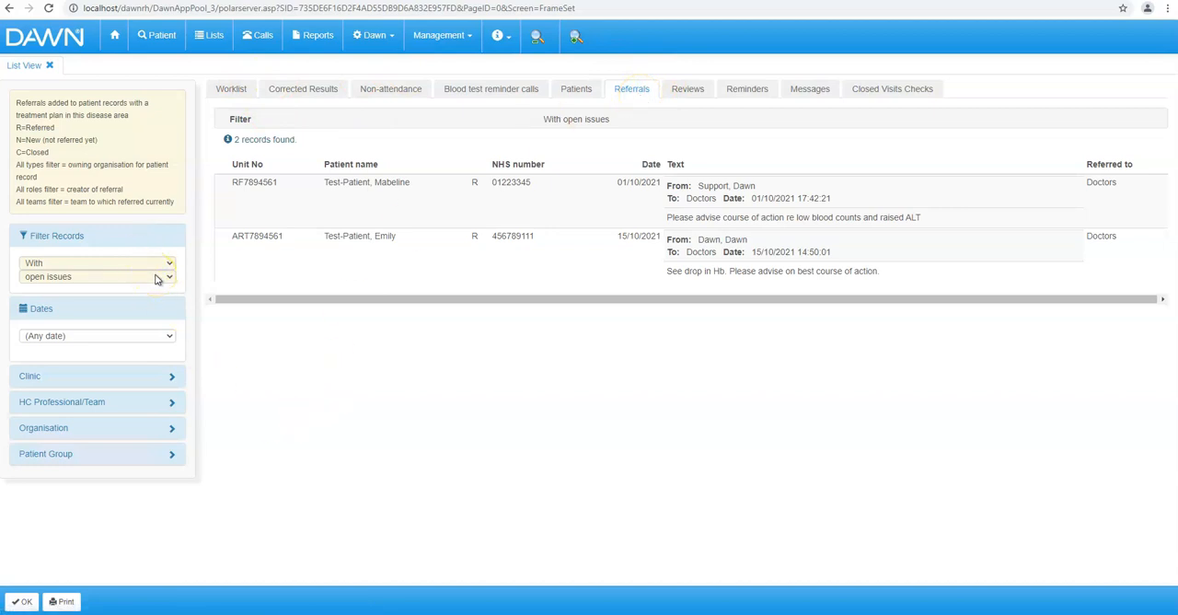
# - Filter the open referrals list by the Nurses team
pyautogui.click(408, 246)
pyautogui.click(168, 403)
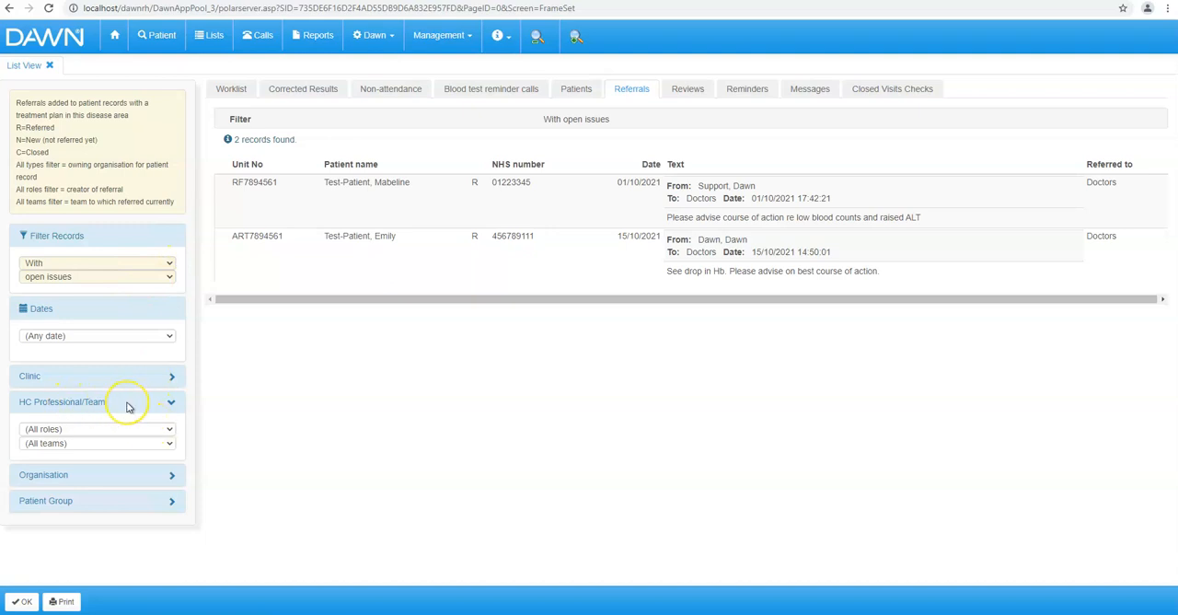
pyautogui.click(174, 442)
pyautogui.click(172, 443)
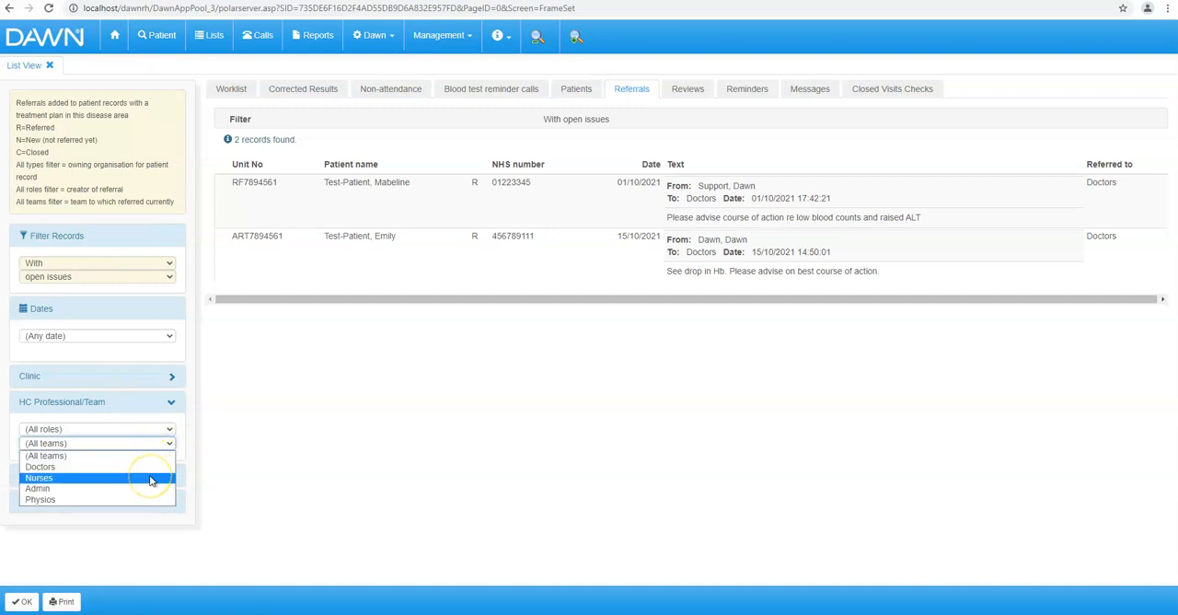
pyautogui.click(151, 480)
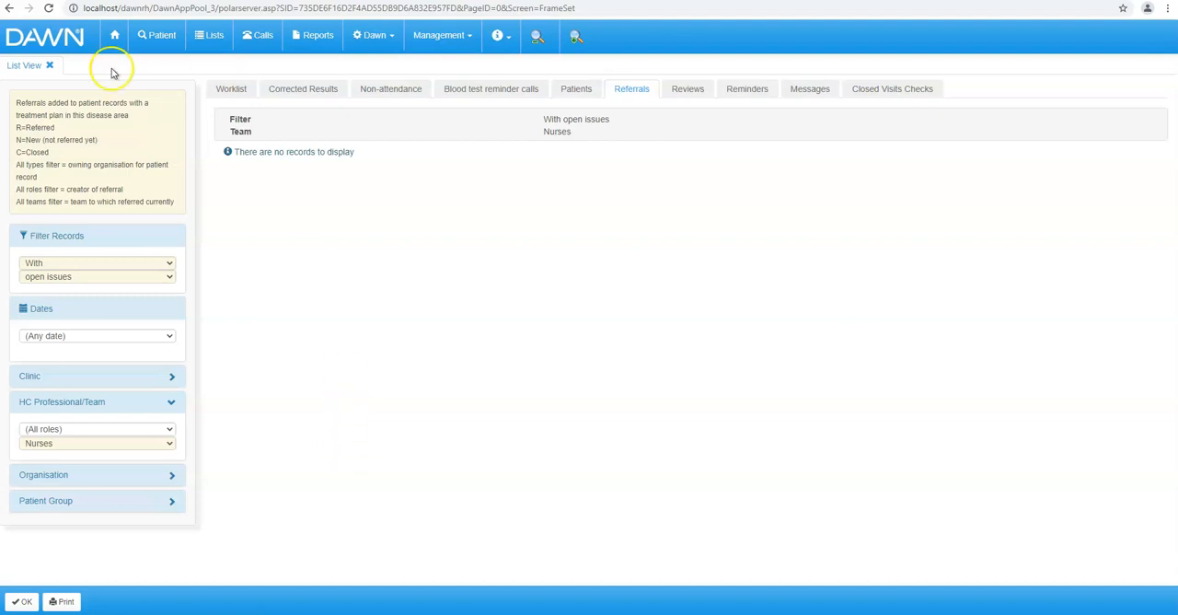
# - Close the referrals list and log out of the current account
pyautogui.click(51, 67)
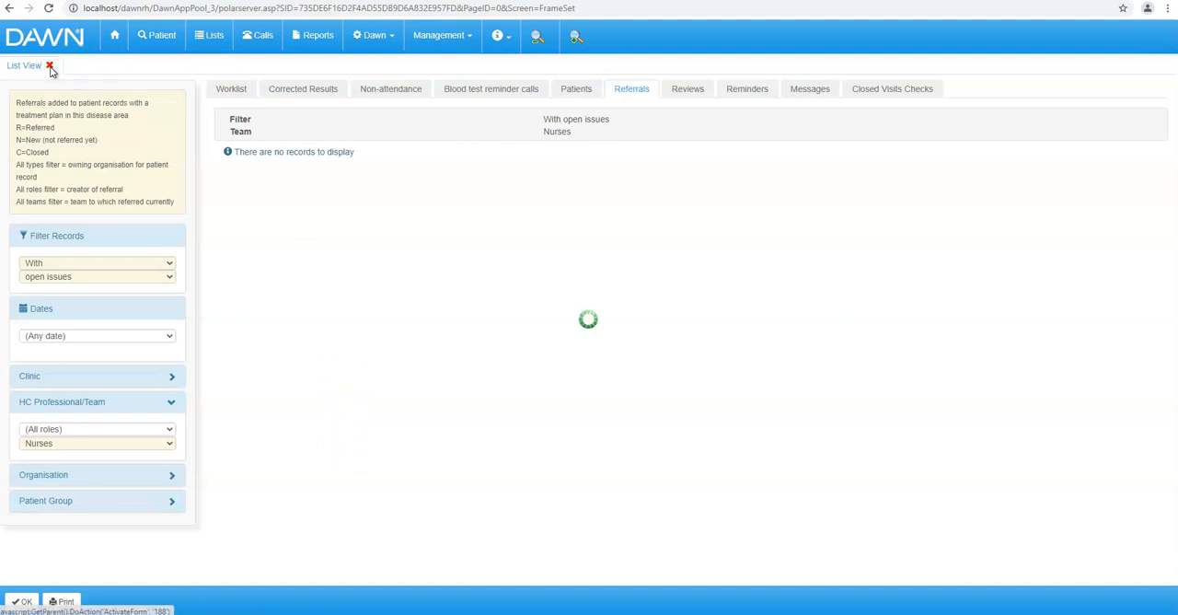
pyautogui.moveTo(436, 48)
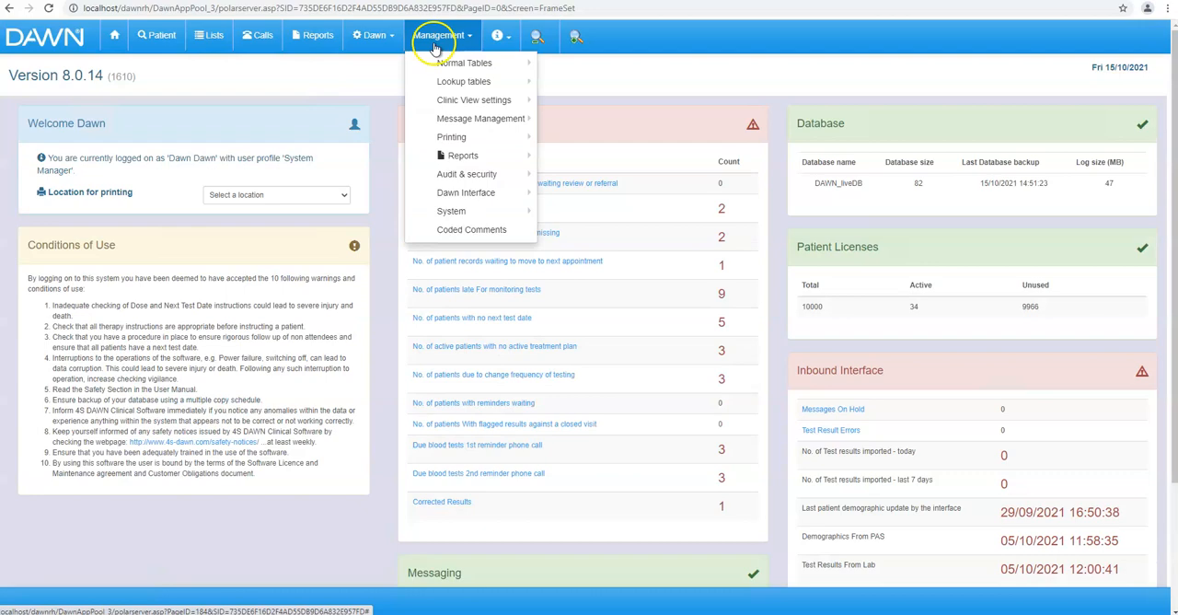
pyautogui.moveTo(373, 37)
pyautogui.click(381, 122)
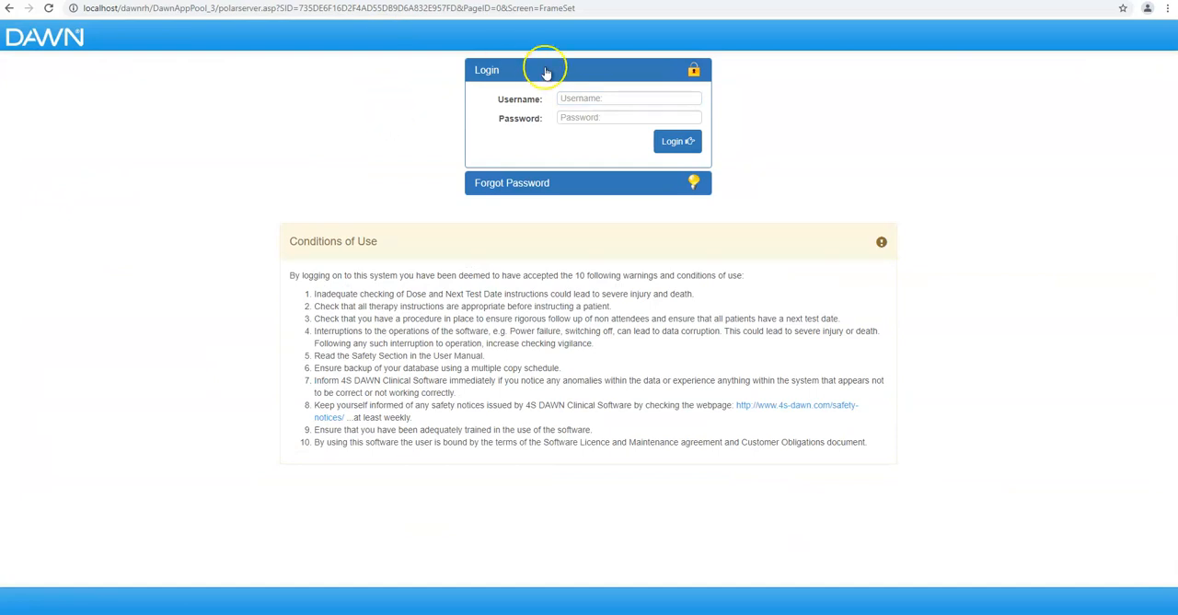
# - Log in with the second account's username and password, and dismiss the browser's offer to save the password
pyautogui.click(581, 101)
pyautogui.write('Dawn2')
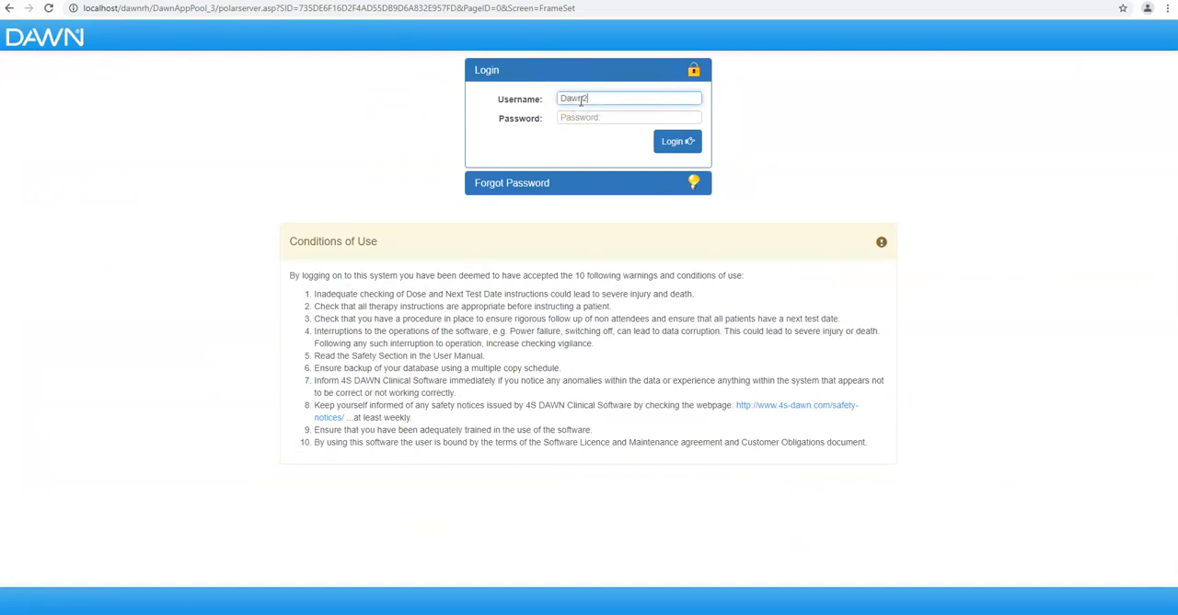
pyautogui.press('Tab')
pyautogui.write('******')
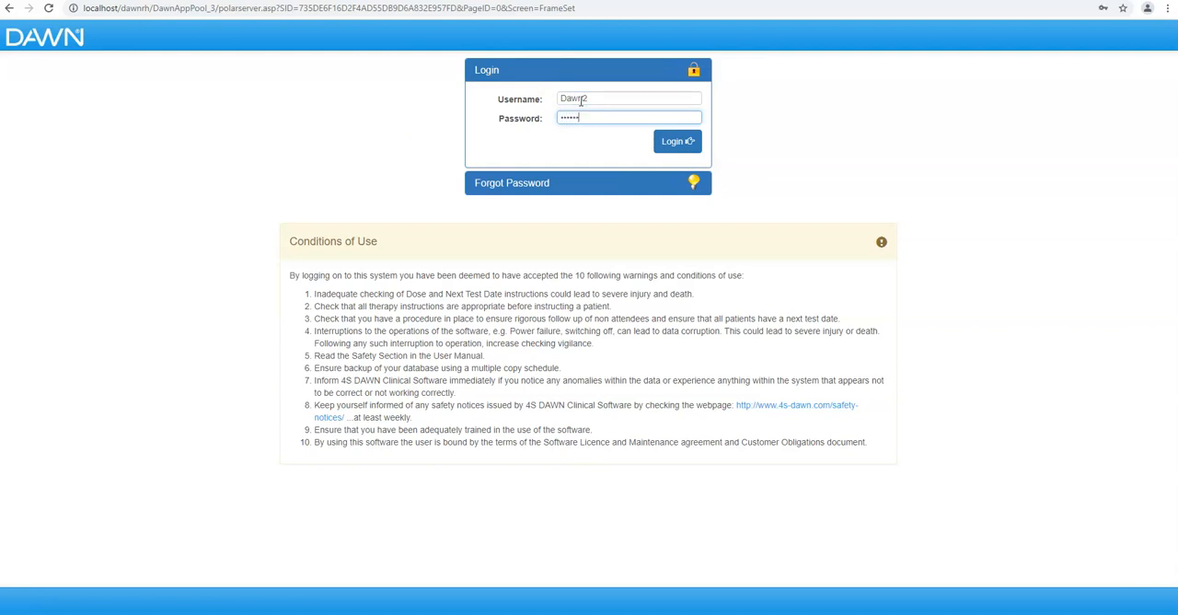
pyautogui.press('Return')
pyautogui.click(1123, 26)
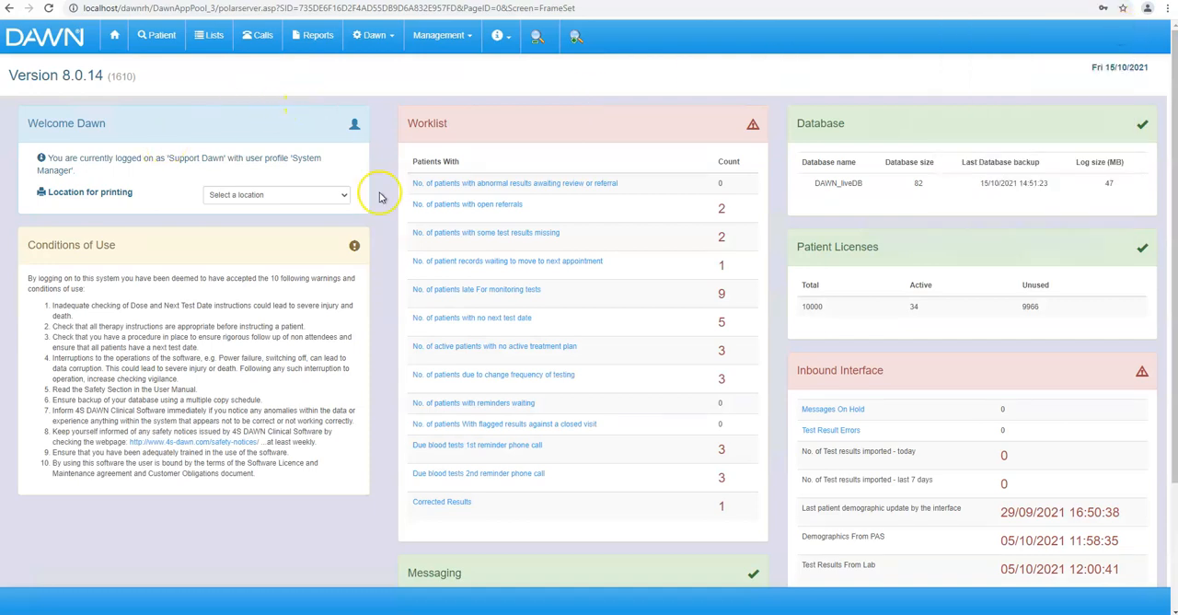
# - Open the list of patients with open referrals and filter it by the Doctors team
pyautogui.click(454, 206)
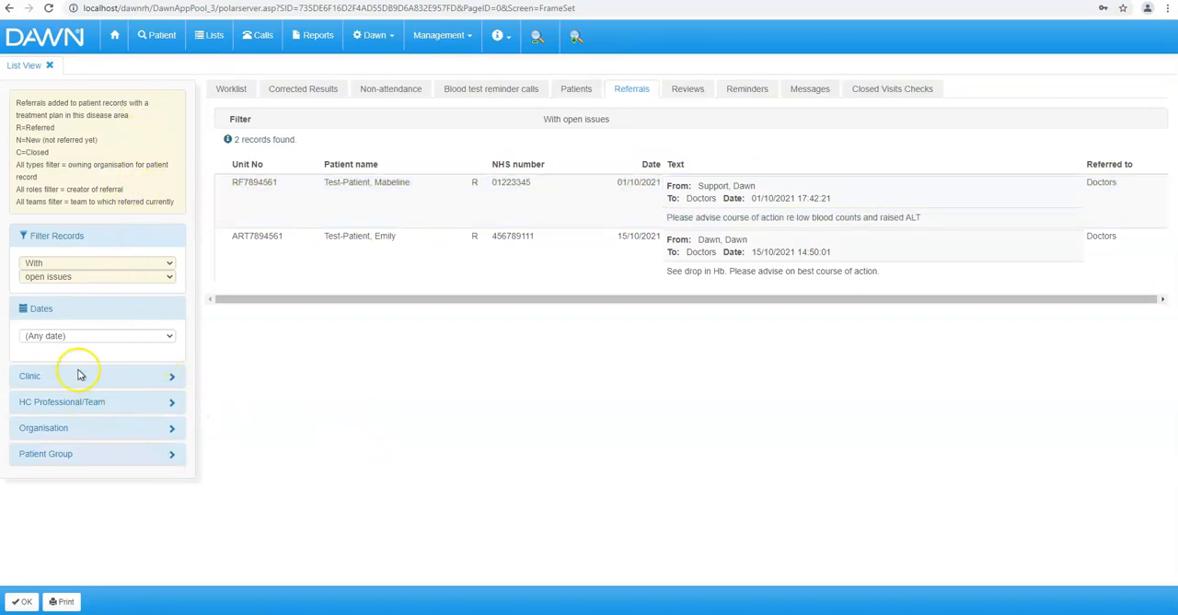
pyautogui.click(171, 405)
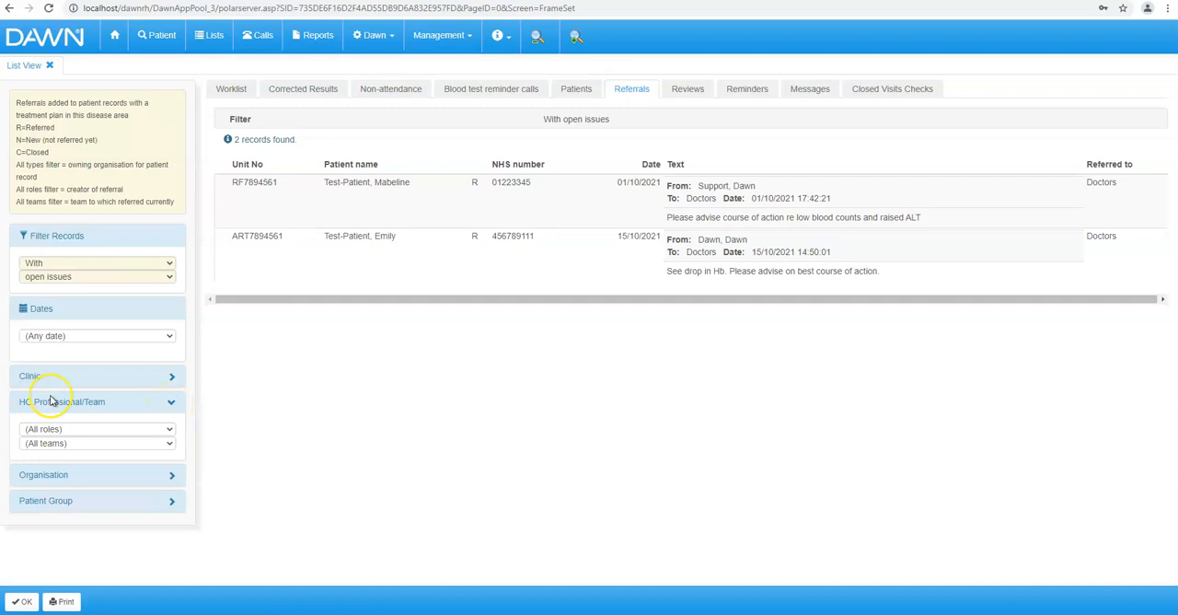
pyautogui.click(169, 444)
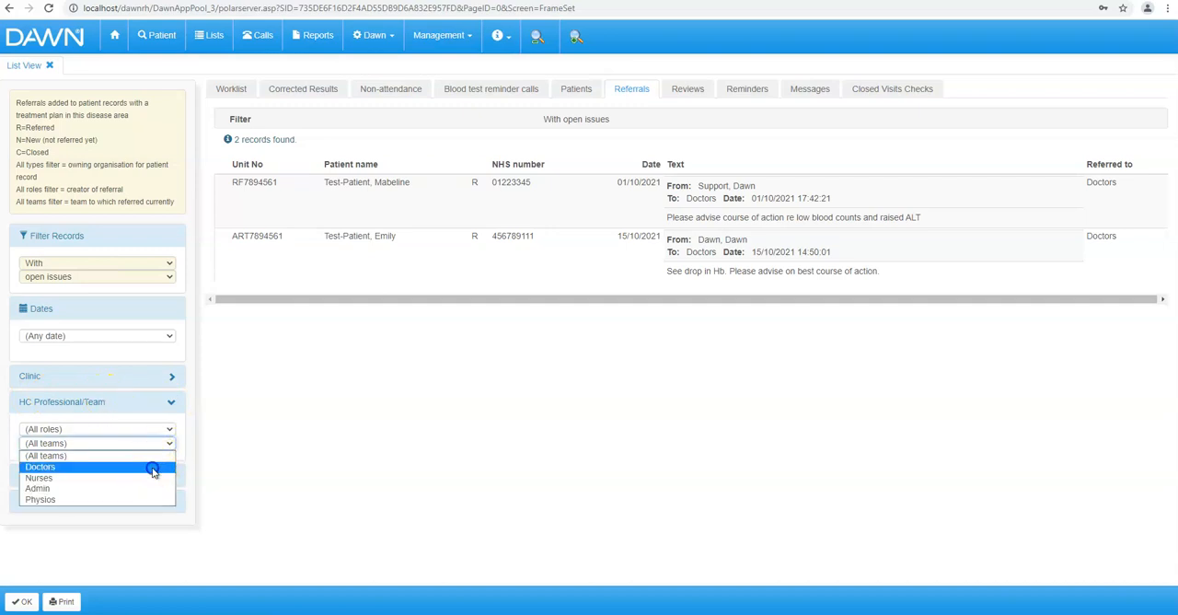
pyautogui.click(152, 468)
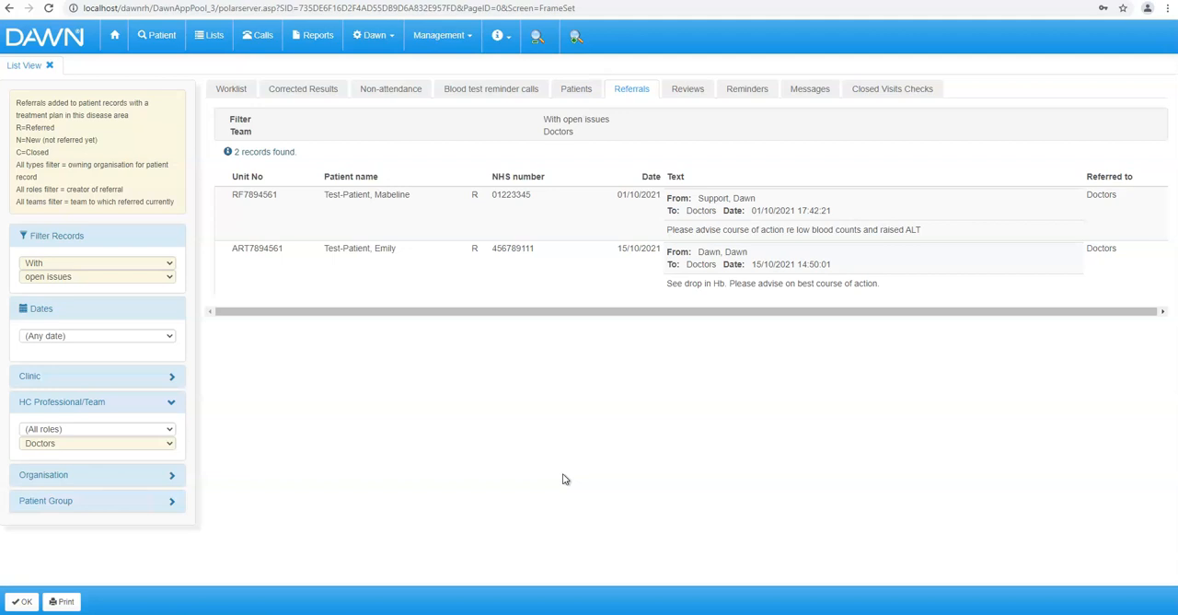
# - Filter the referrals by the Consultant role and view the individual consultants available, keeping all consultants selected
pyautogui.click(170, 430)
pyautogui.click(245, 434)
pyautogui.click(170, 429)
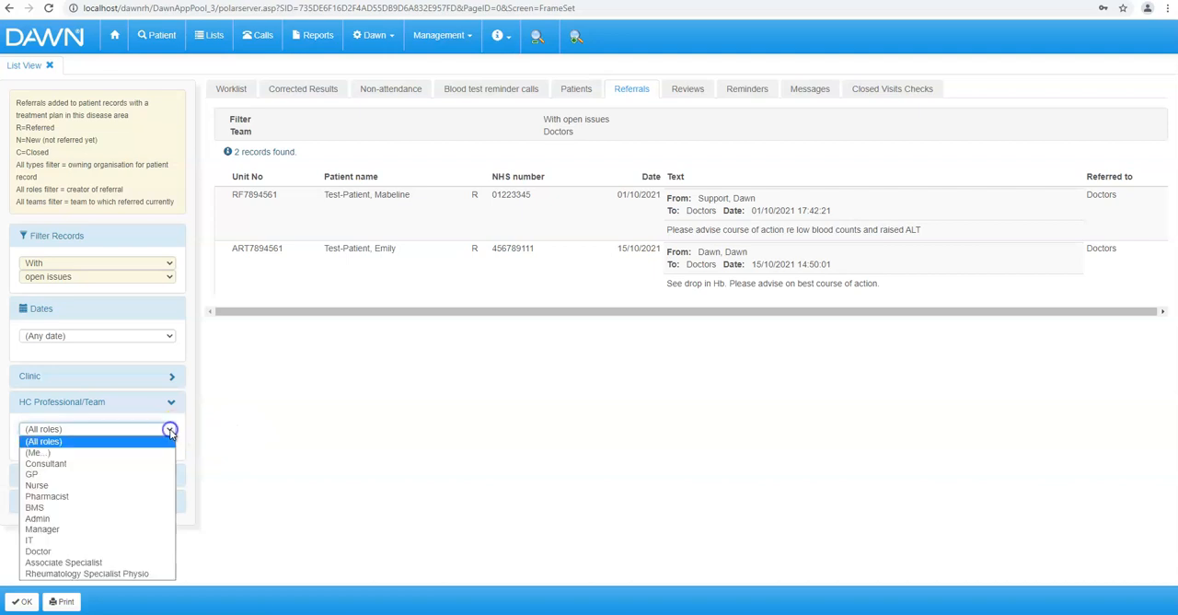
pyautogui.click(139, 462)
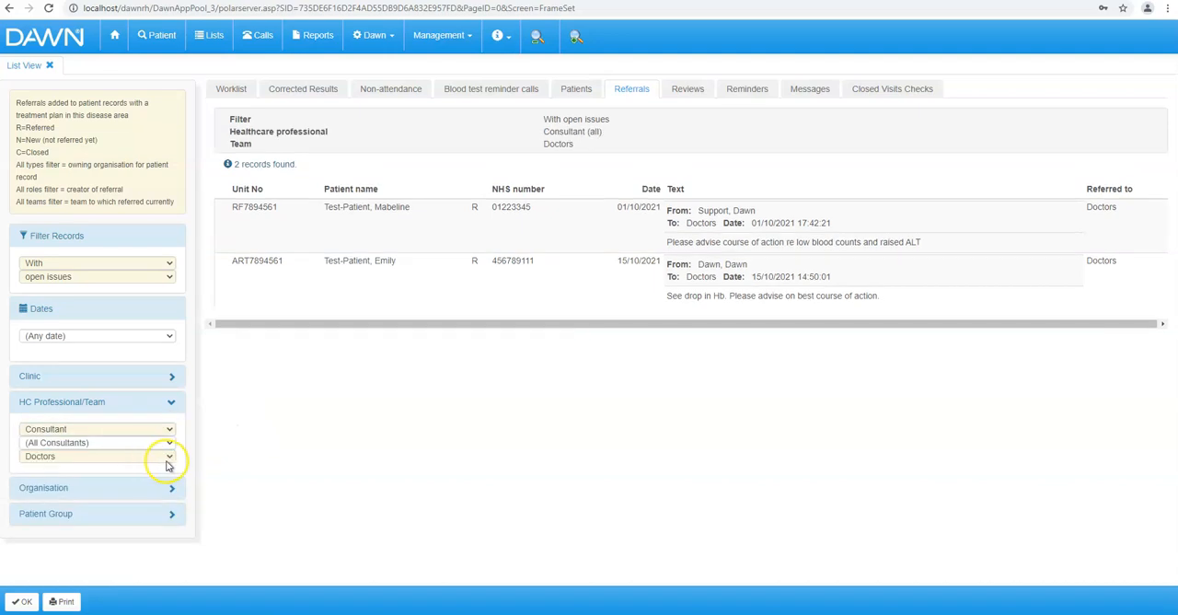
pyautogui.click(169, 444)
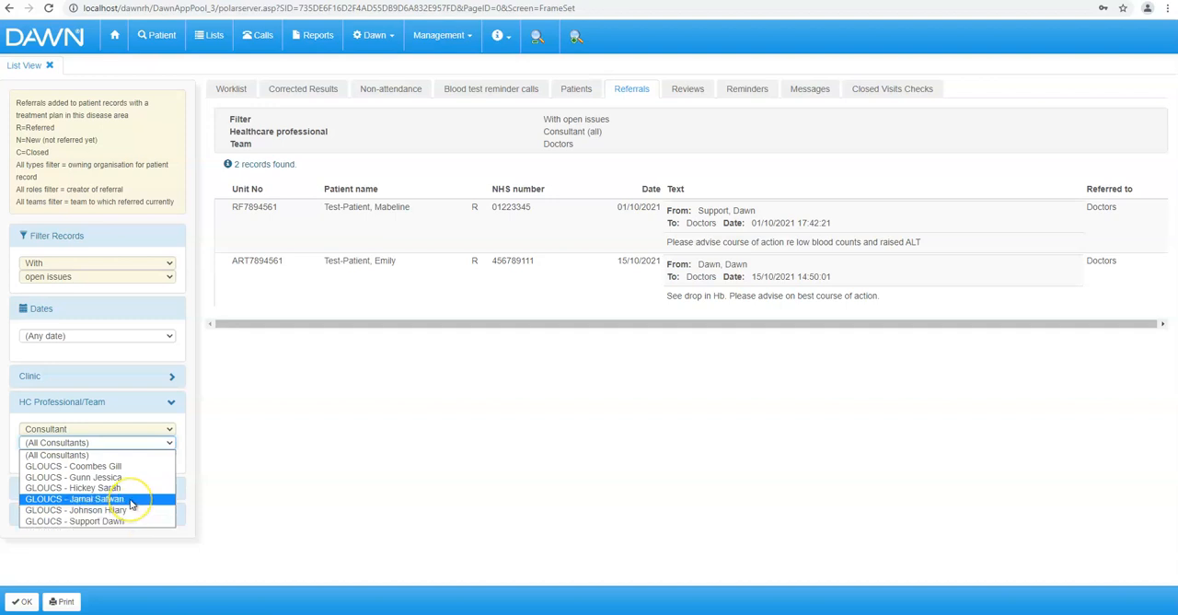
pyautogui.click(224, 451)
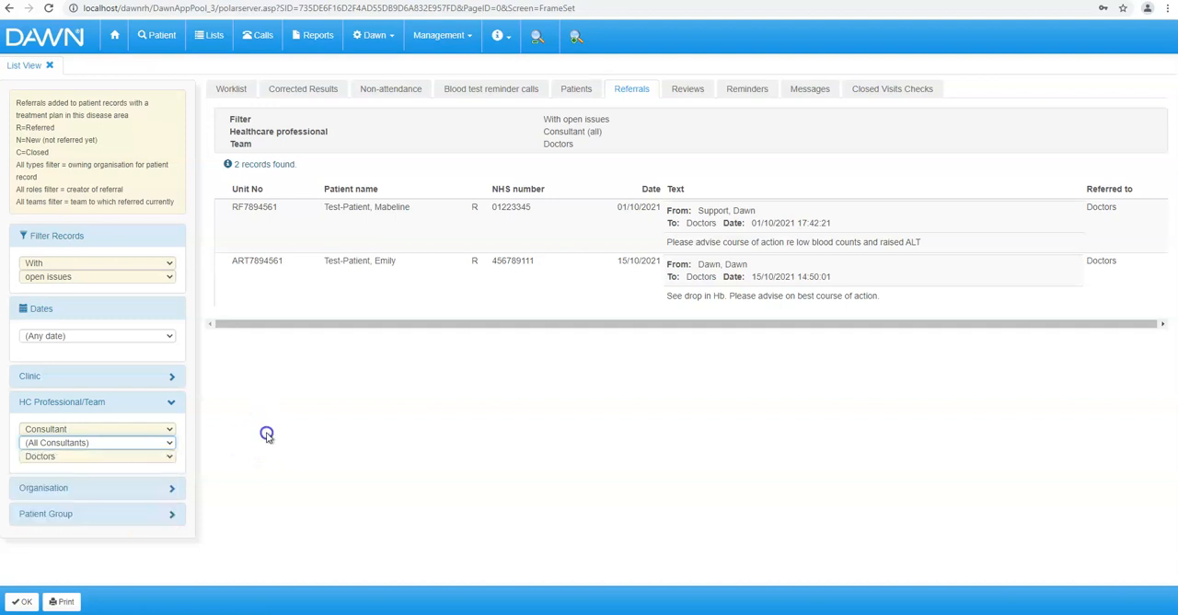
# - Set the healthcare professional role filter to (Me...) and view the listed patient's referral in the patient record
pyautogui.click(169, 430)
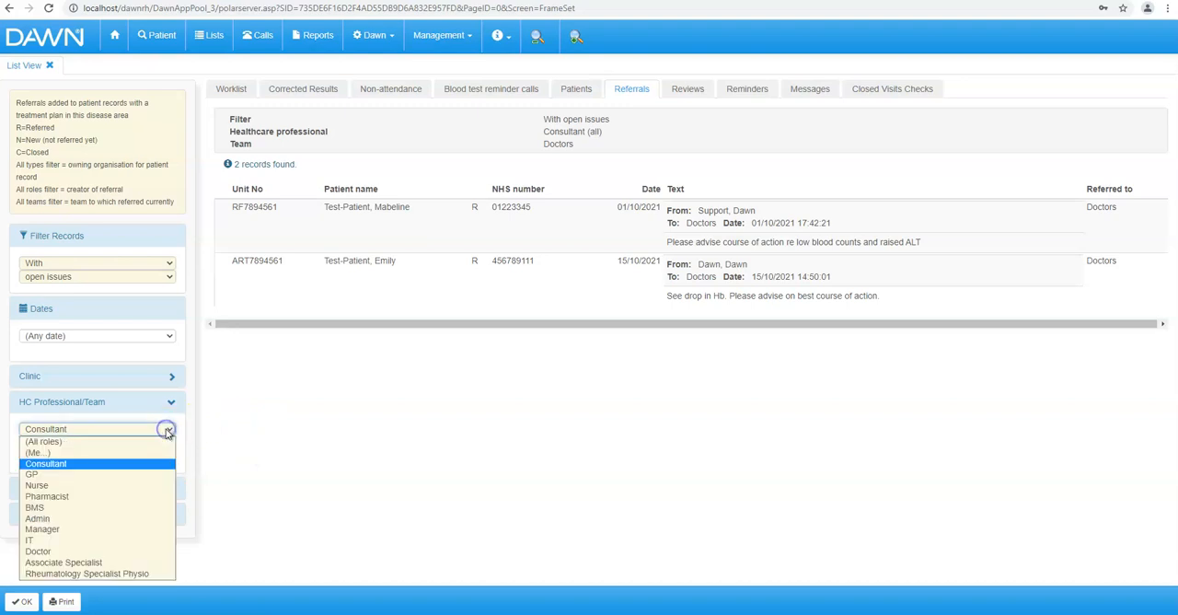
pyautogui.click(123, 453)
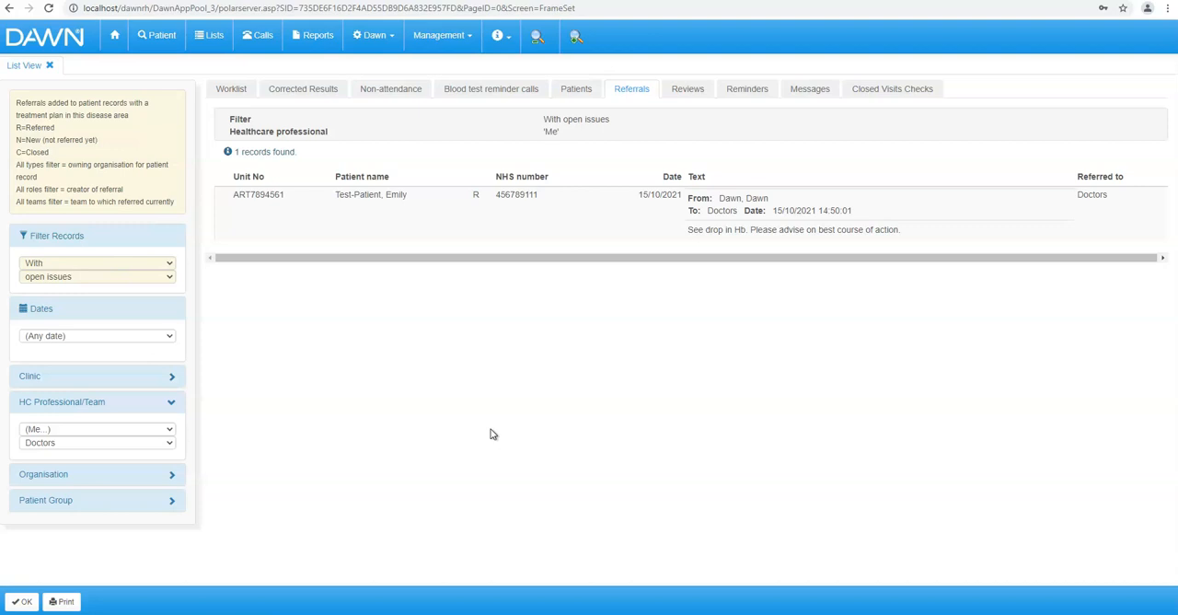
pyautogui.click(486, 230)
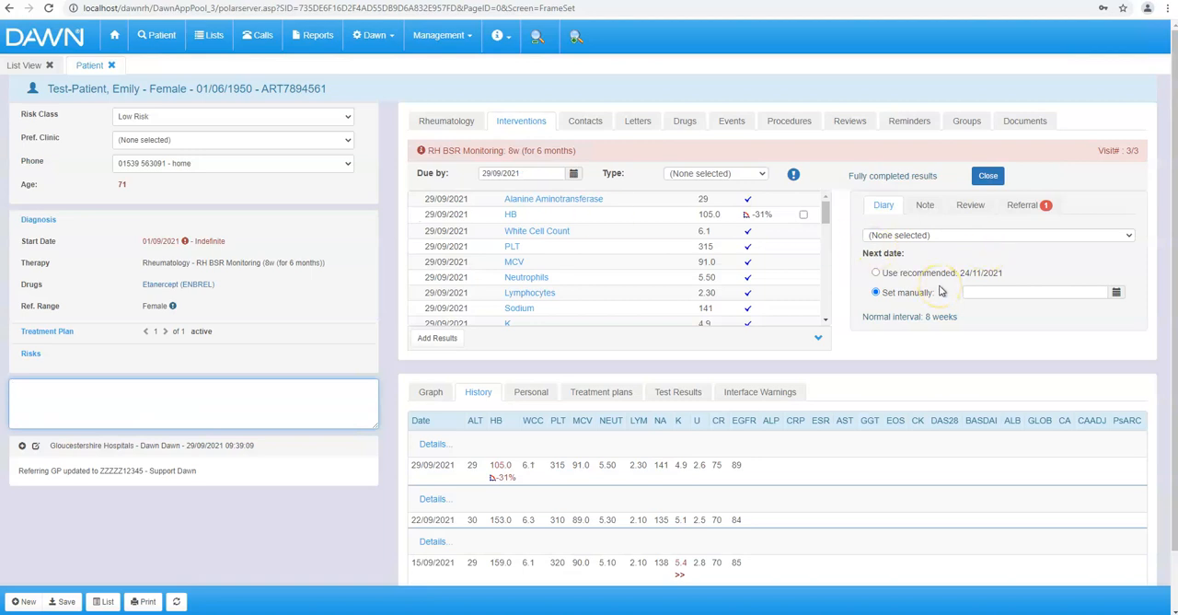
pyautogui.click(1024, 206)
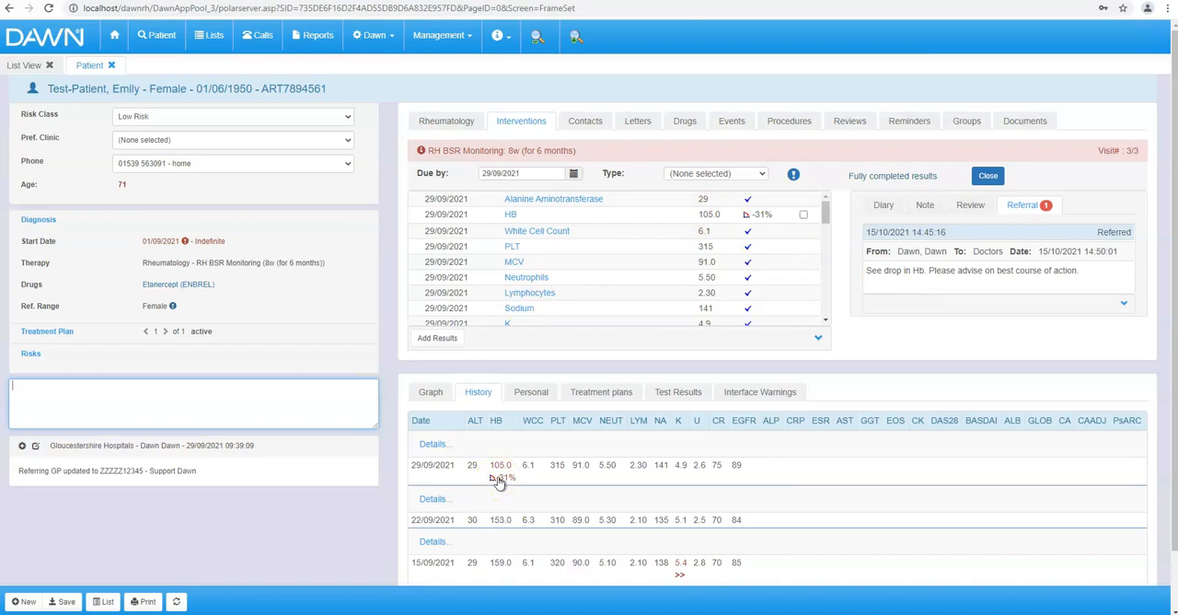
# - Reply to the referral with "Hold dose and test again in 1 week" and refer it on to the Nurses team
pyautogui.click(1035, 241)
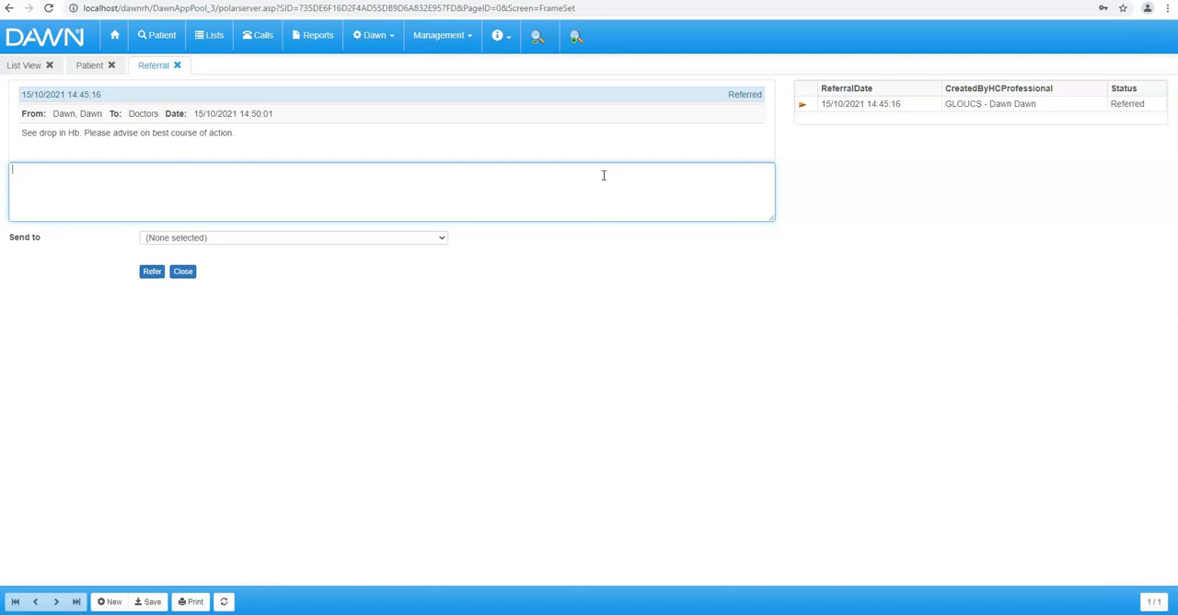
pyautogui.write('Hold dose and test again in 1 week')
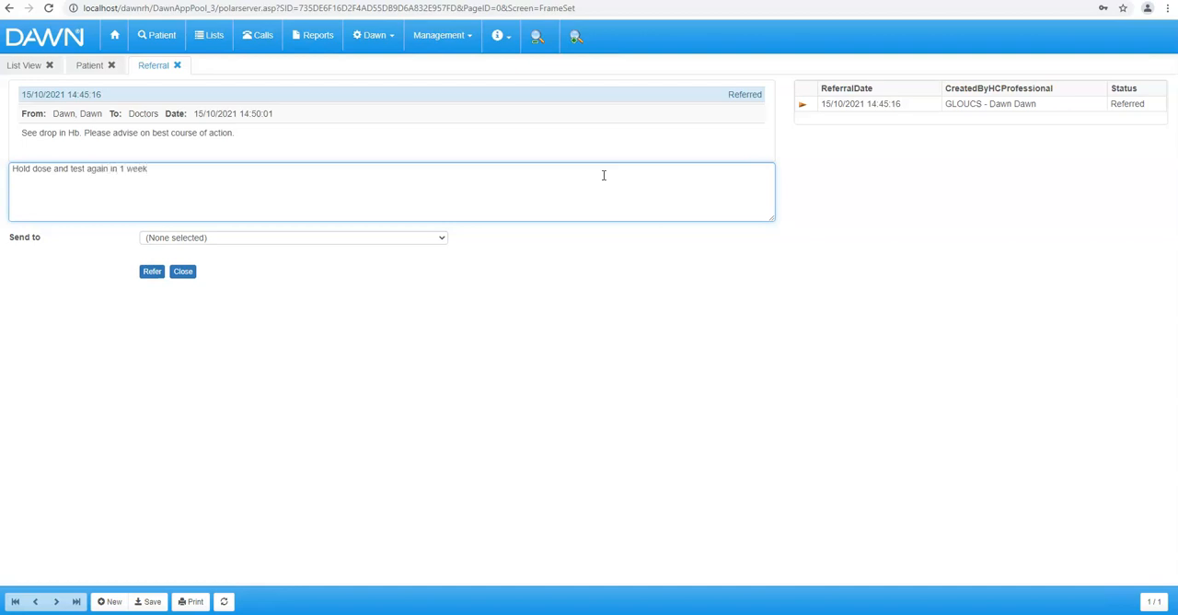
pyautogui.click(17, 169)
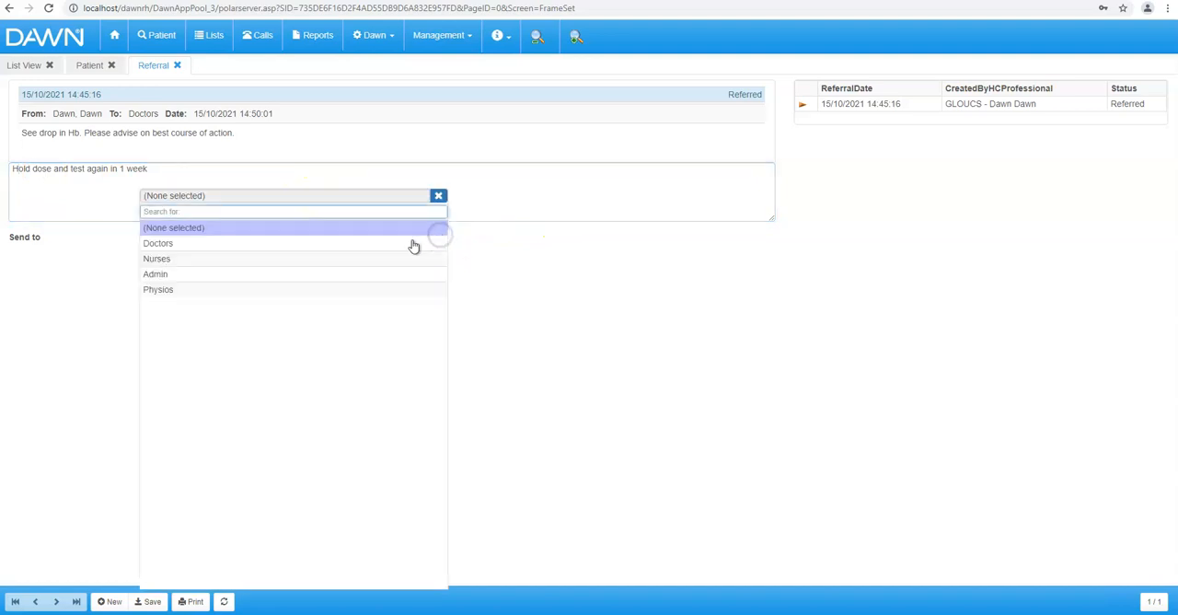
pyautogui.click(391, 261)
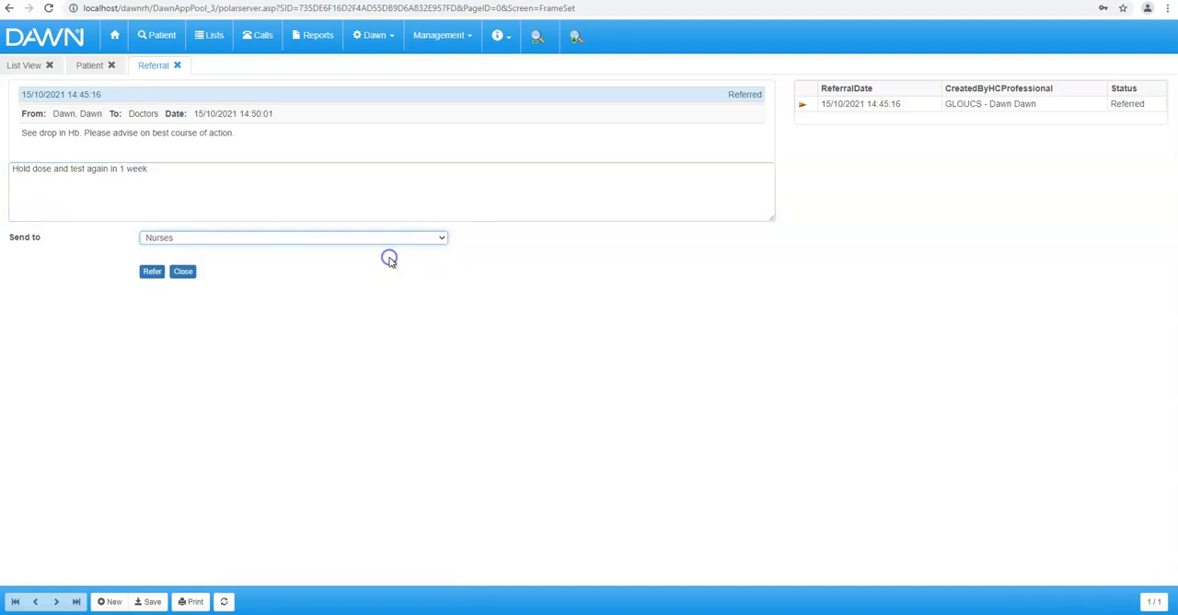
pyautogui.click(150, 274)
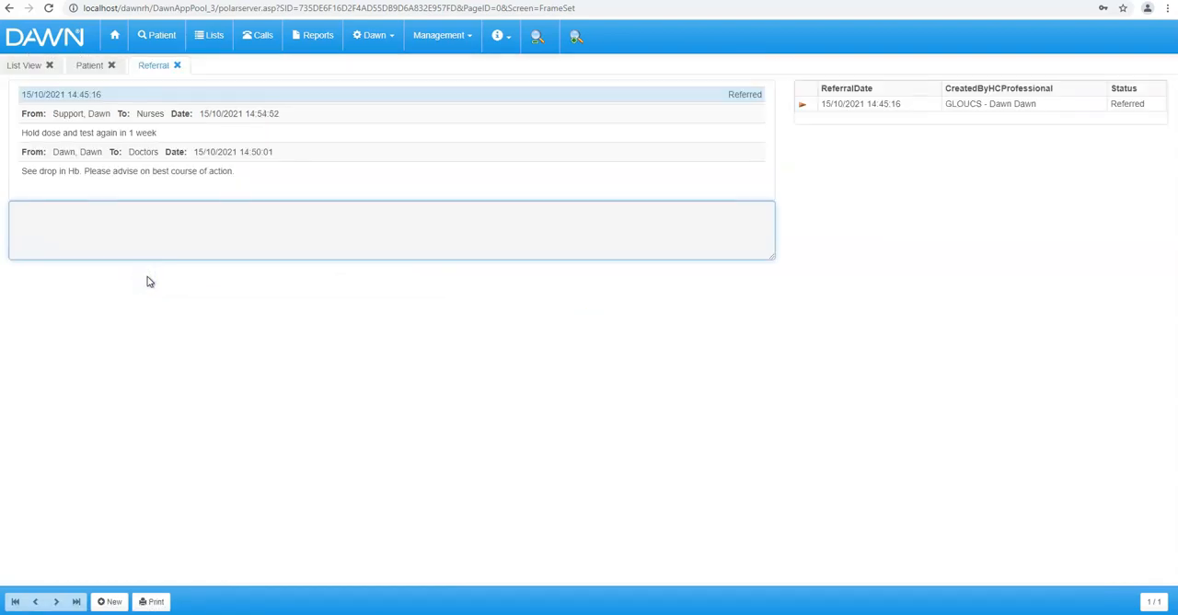
pyautogui.click(177, 65)
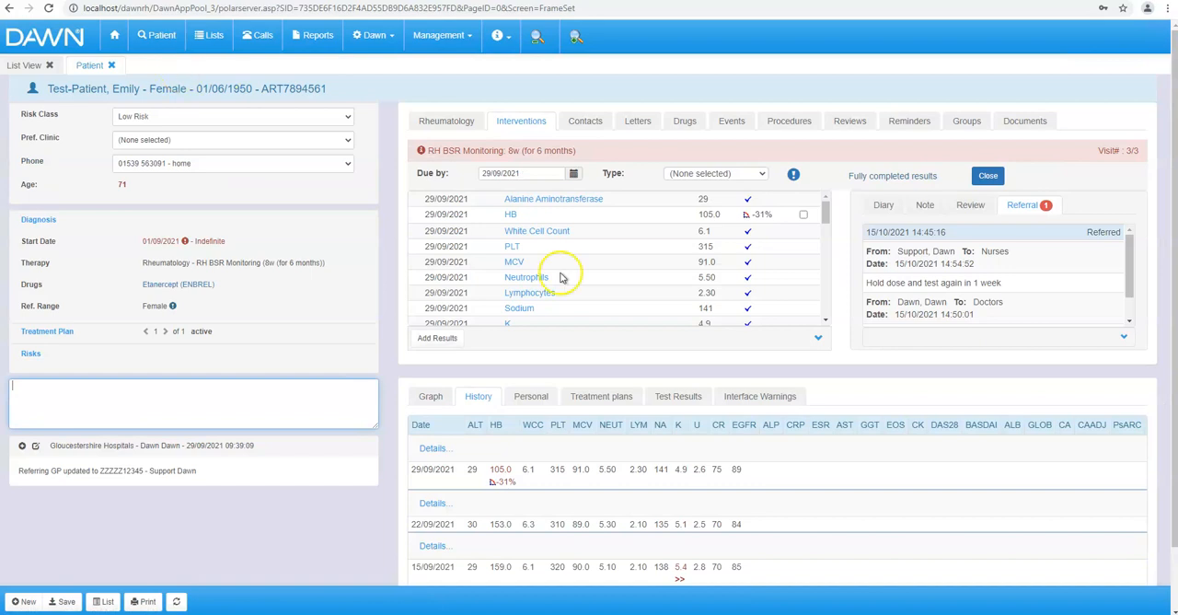
# - Review the full referral conversation, the visit's diary options and the reopened referral, then return to the patient record
pyautogui.click(1129, 339)
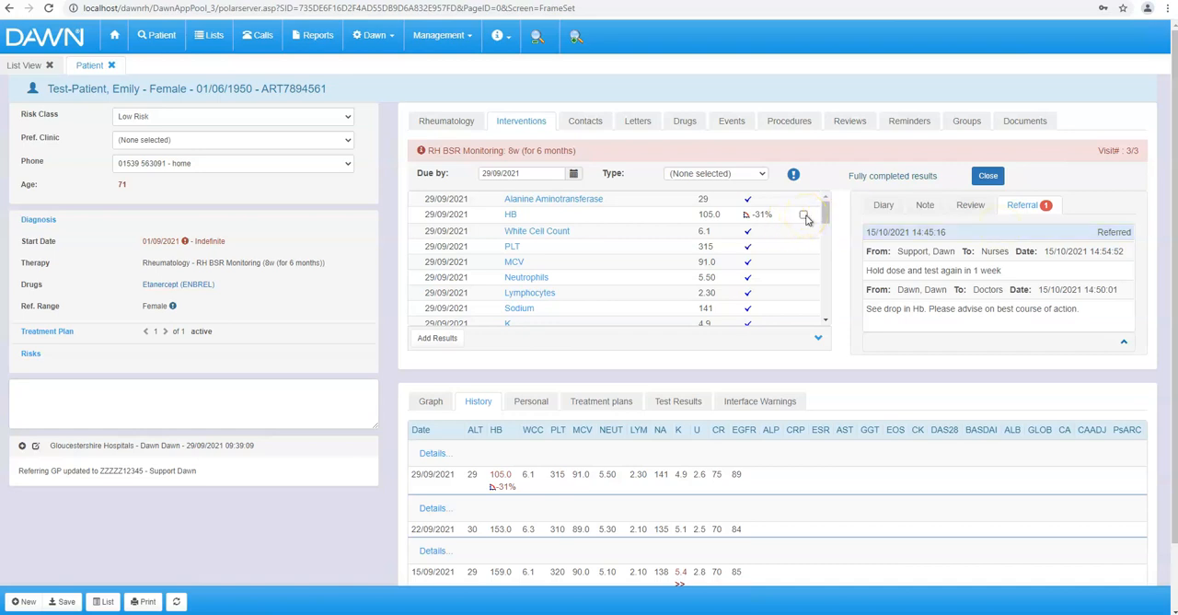
pyautogui.click(886, 206)
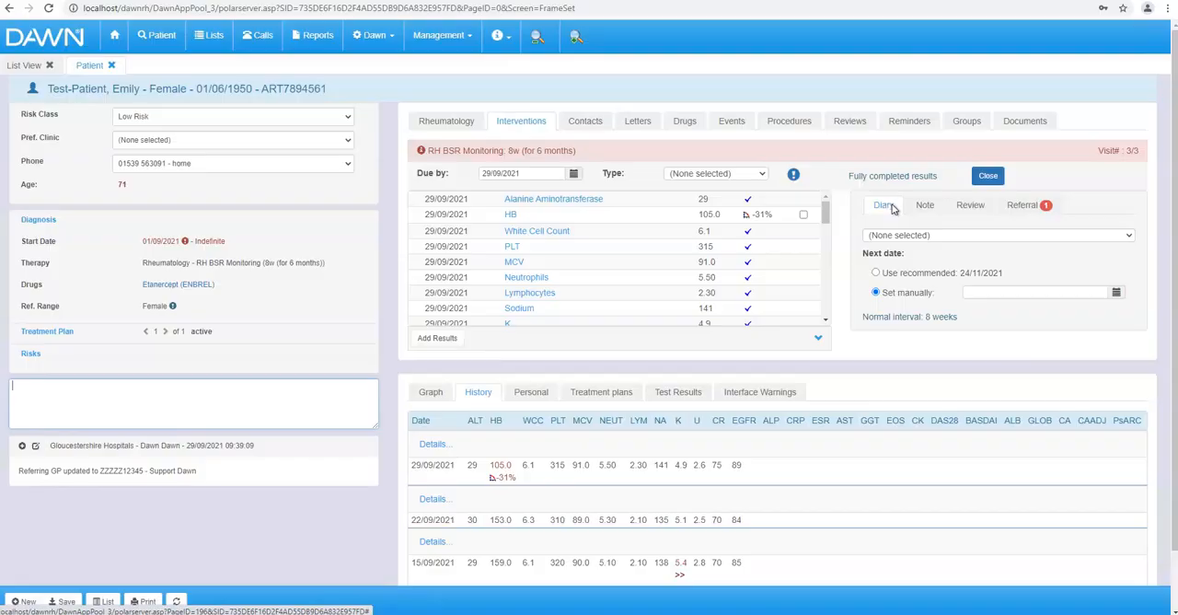
pyautogui.click(894, 293)
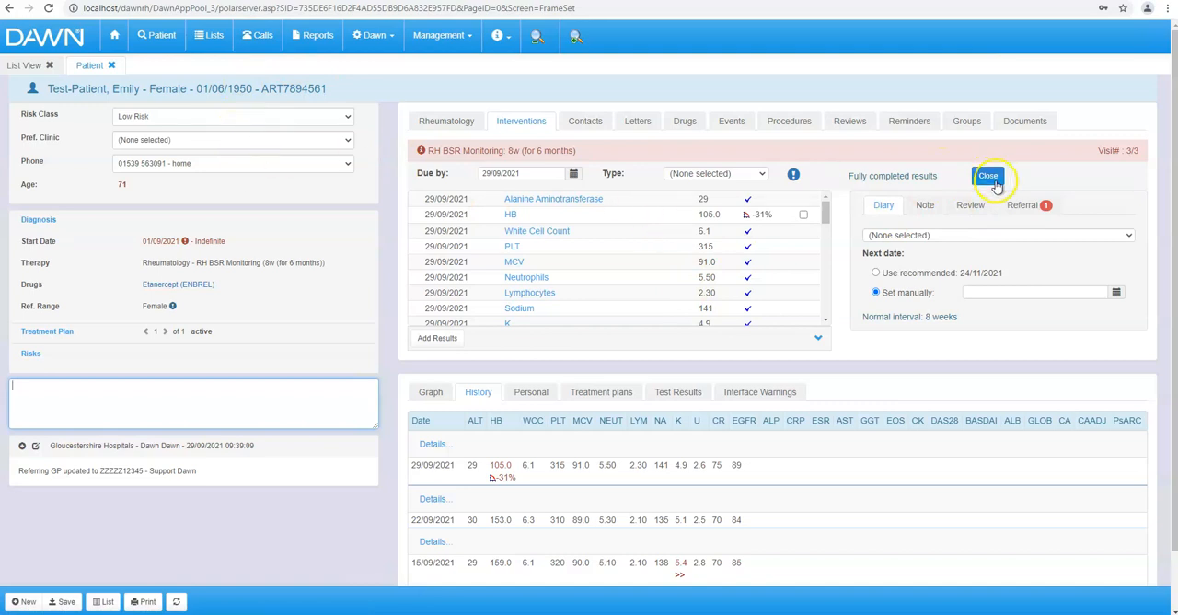
pyautogui.click(1023, 208)
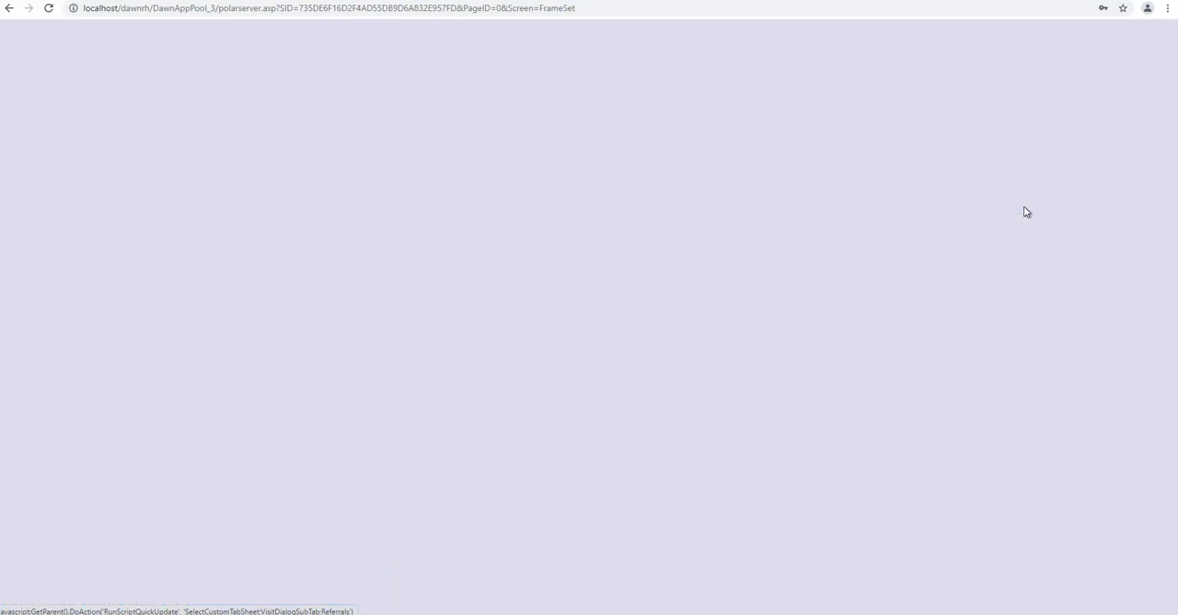
pyautogui.click(1017, 206)
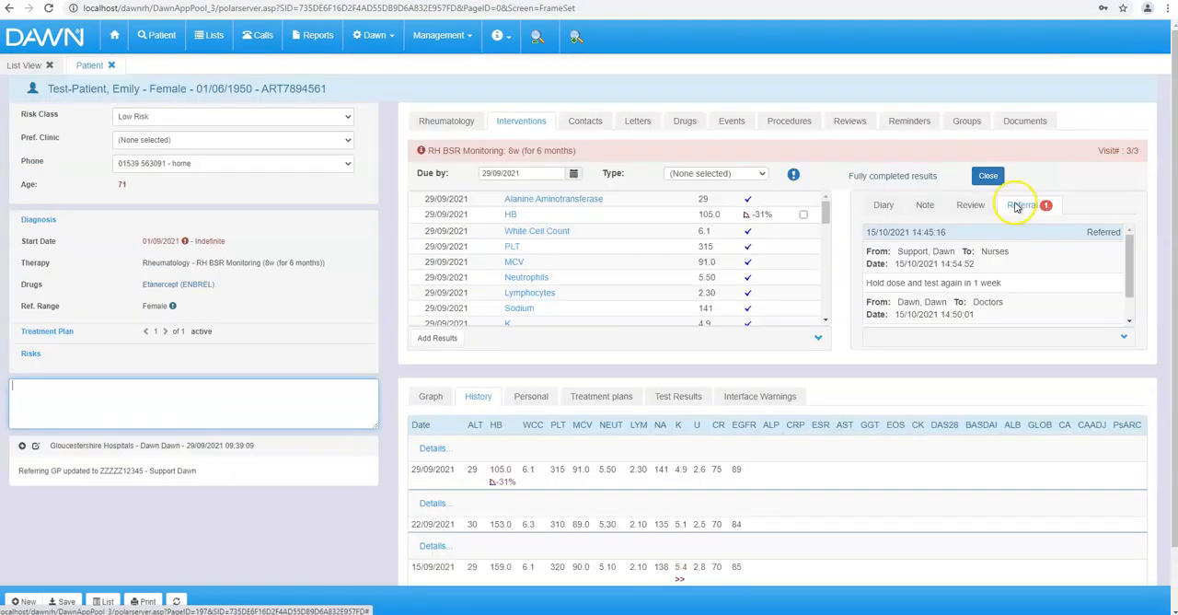
pyautogui.click(1003, 232)
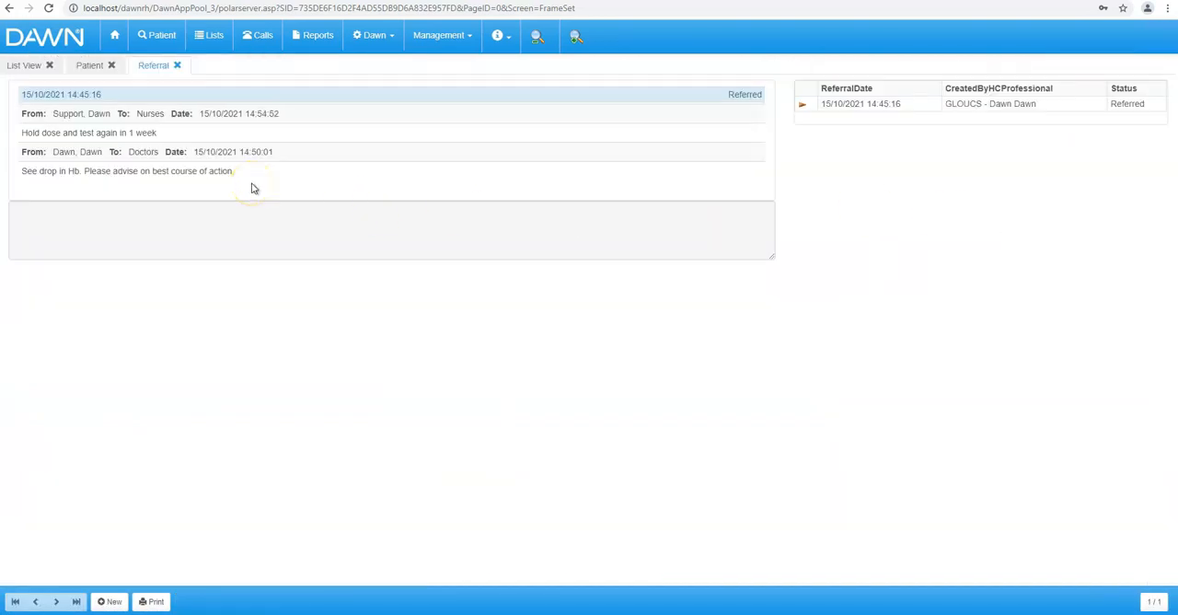
pyautogui.click(177, 66)
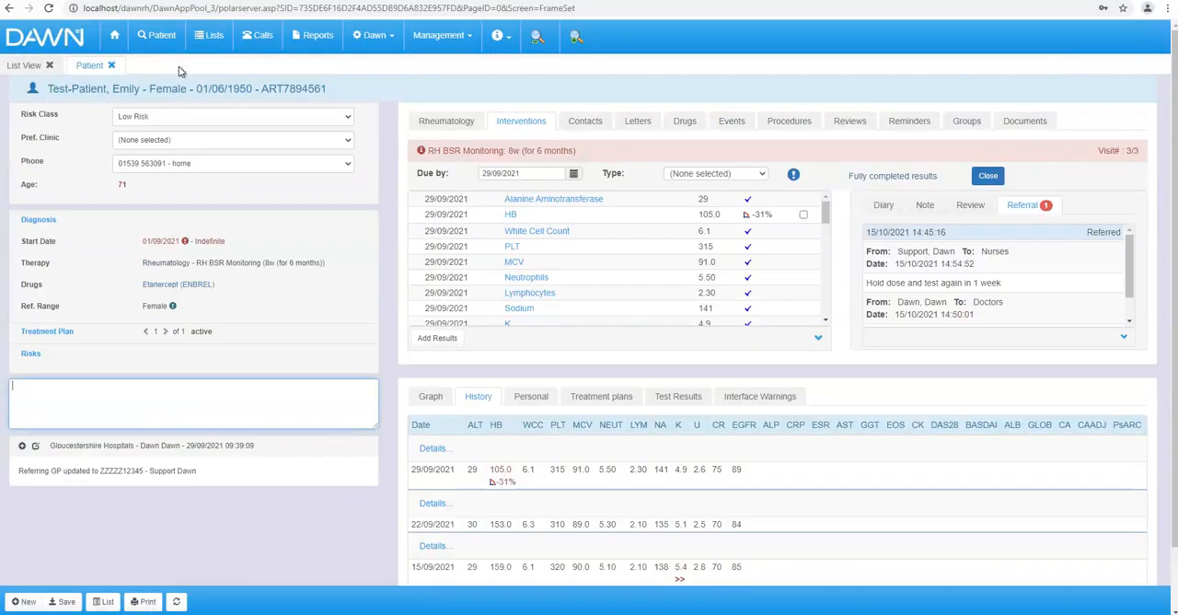
# - Log out and log back in with the first account's username and password, dismissing the browser's offer to save the password
pyautogui.click(368, 35)
pyautogui.click(374, 128)
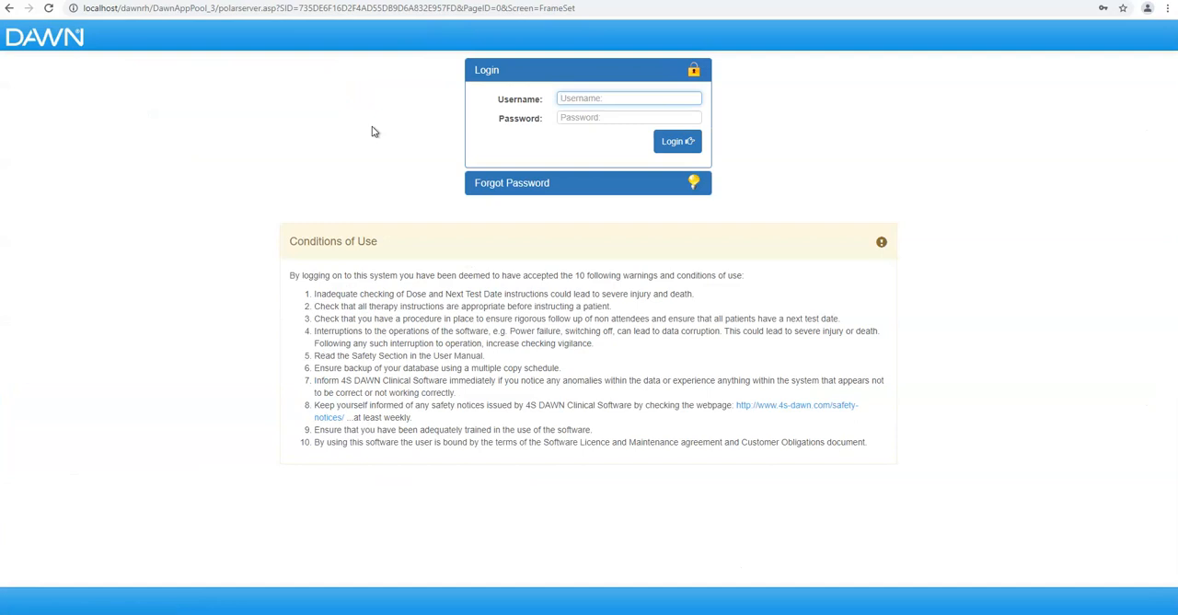
pyautogui.write('Dawn')
pyautogui.press('Tab')
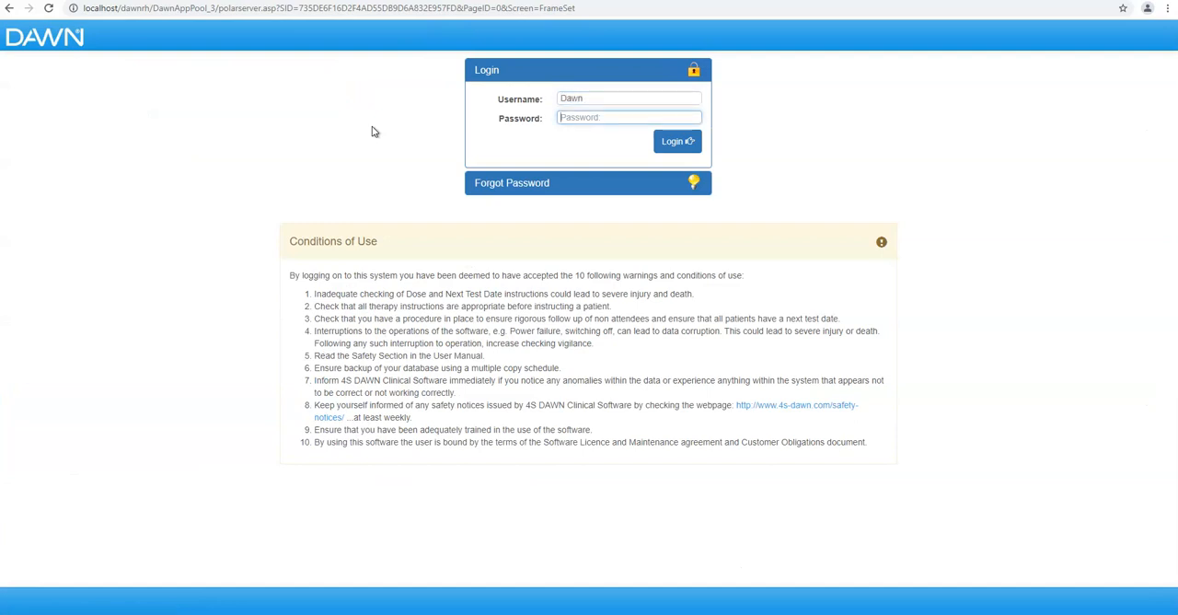
pyautogui.write('•')
pyautogui.press('Return')
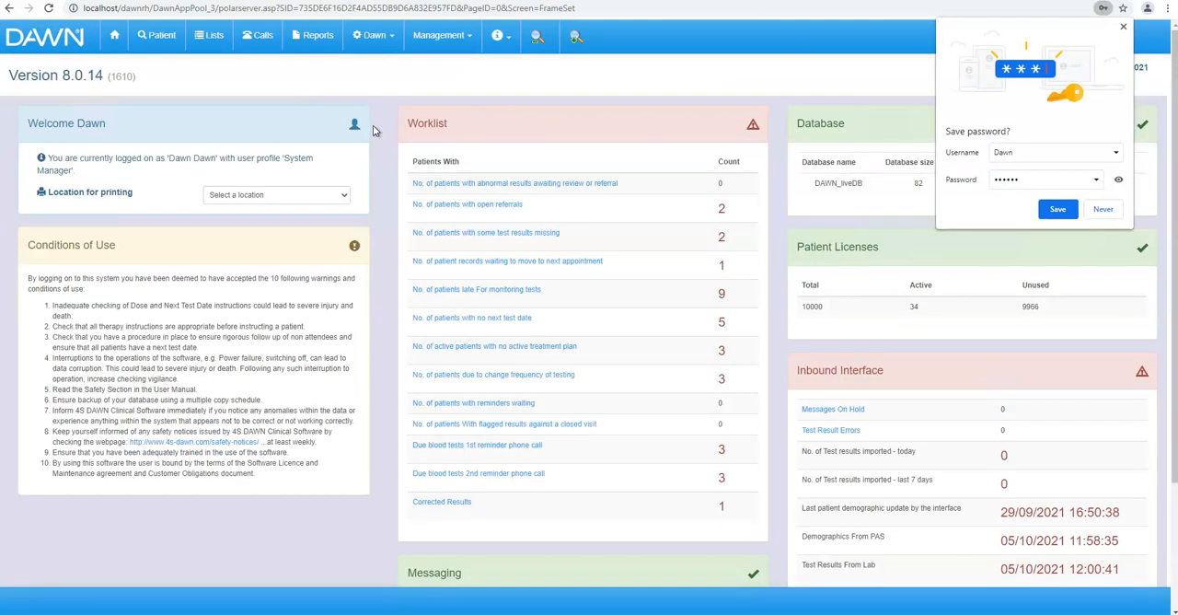
pyautogui.click(1123, 27)
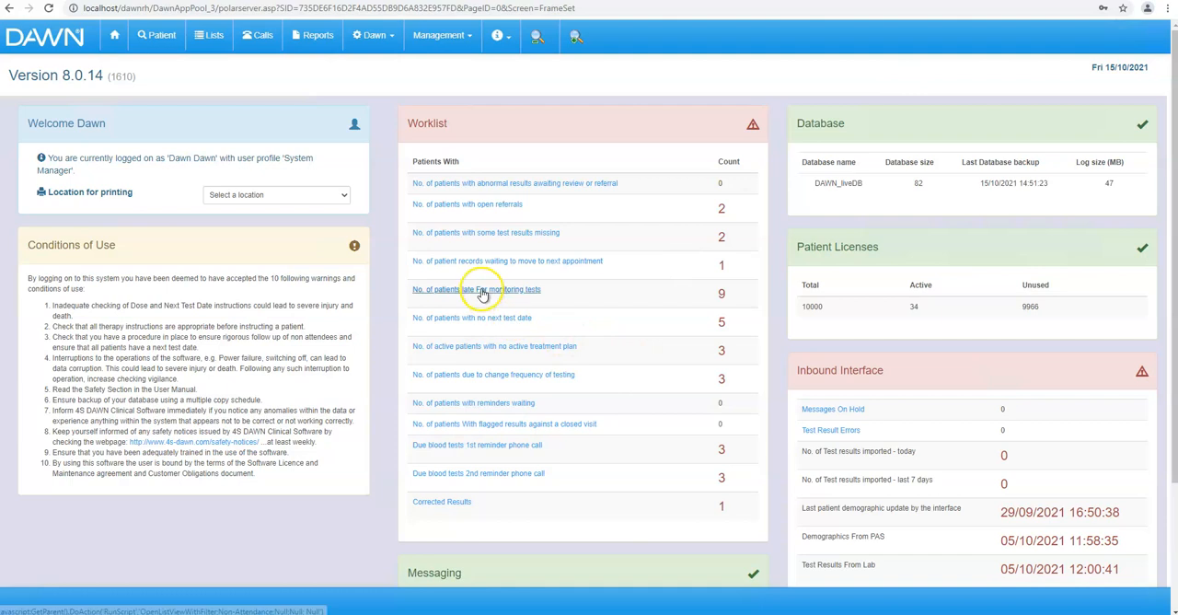
# - Filter the list of patients with open referrals by the Nurses team and open the listed patient's record
pyautogui.click(487, 211)
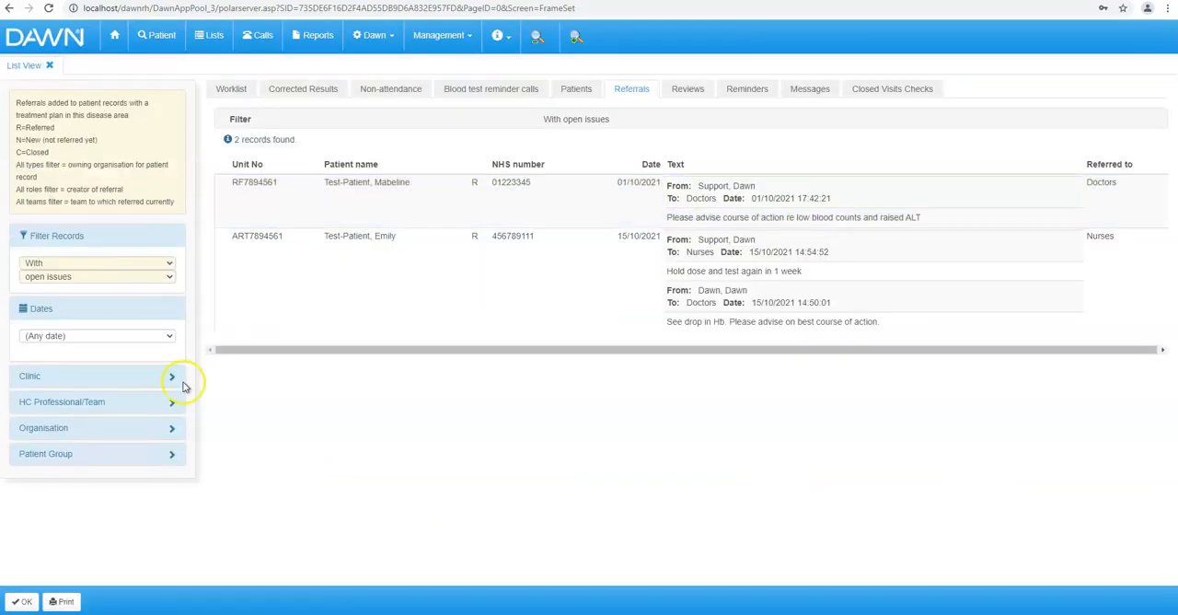
pyautogui.click(171, 402)
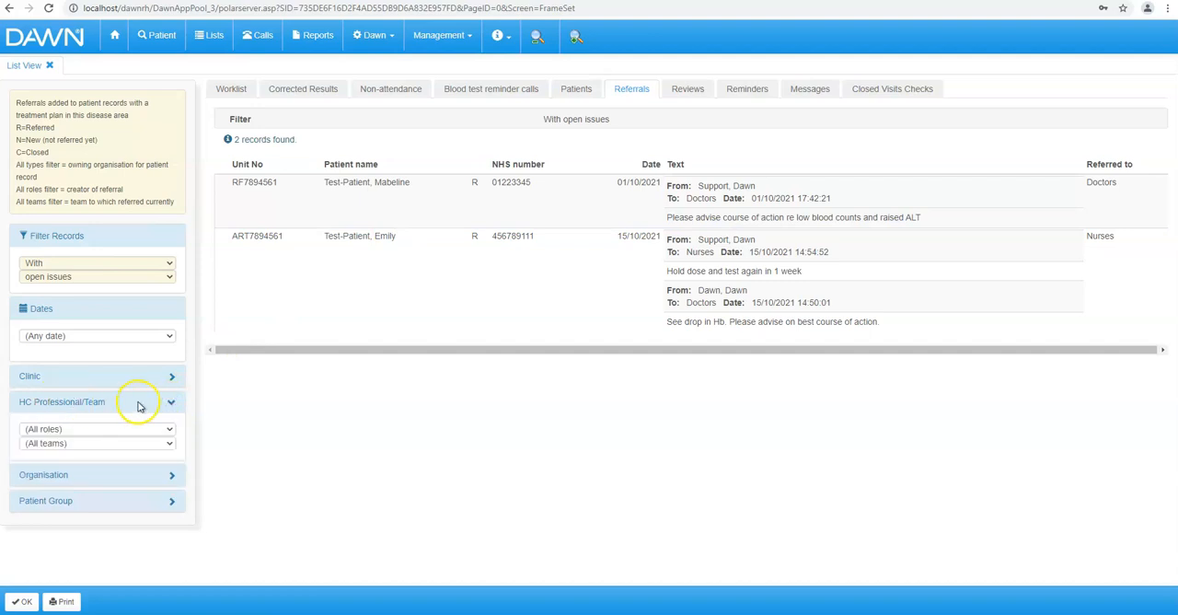
pyautogui.click(168, 443)
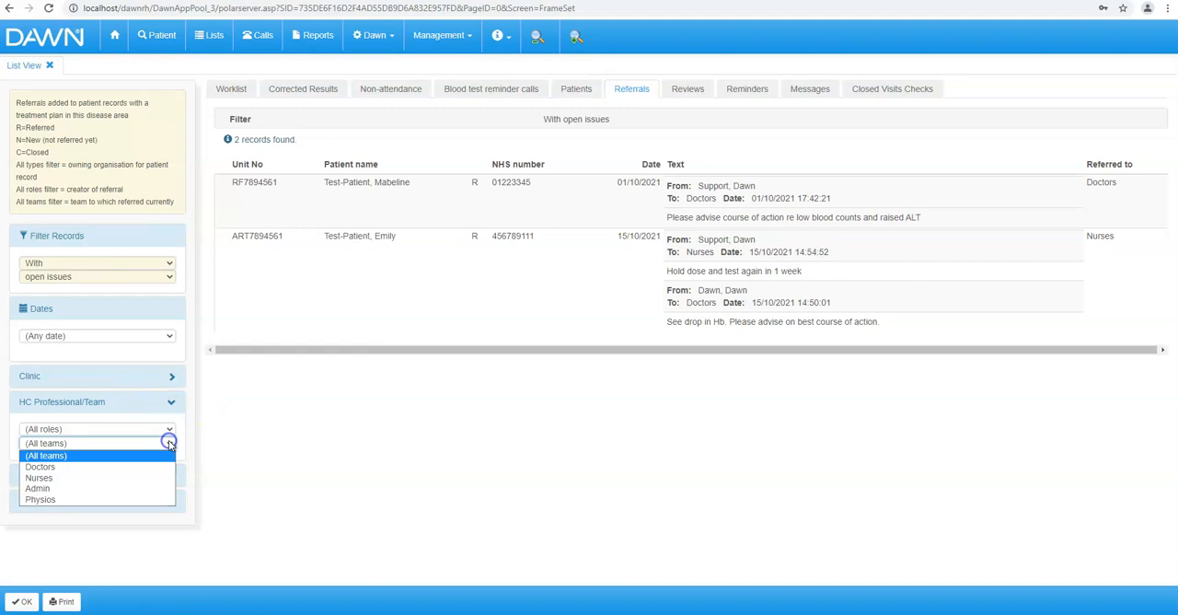
pyautogui.click(153, 478)
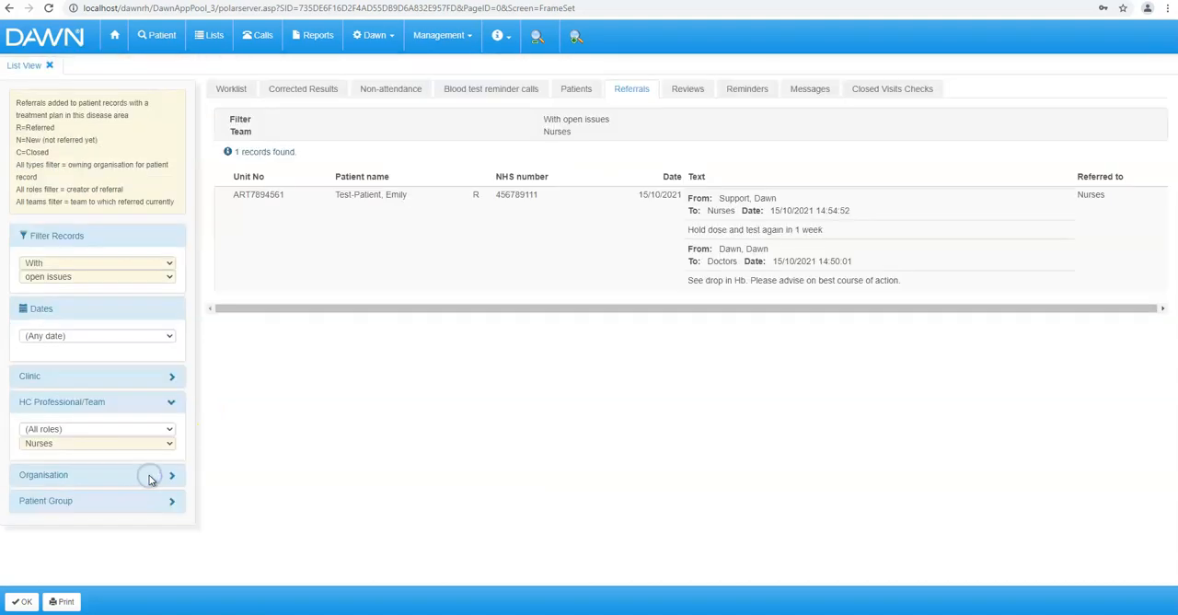
pyautogui.click(351, 460)
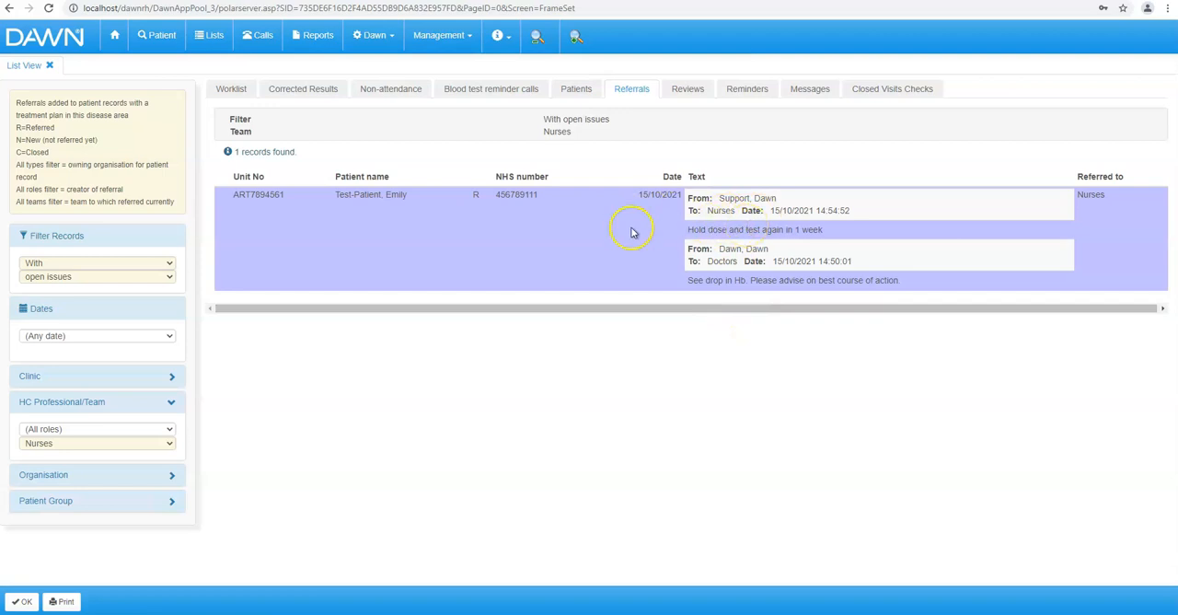
pyautogui.click(376, 195)
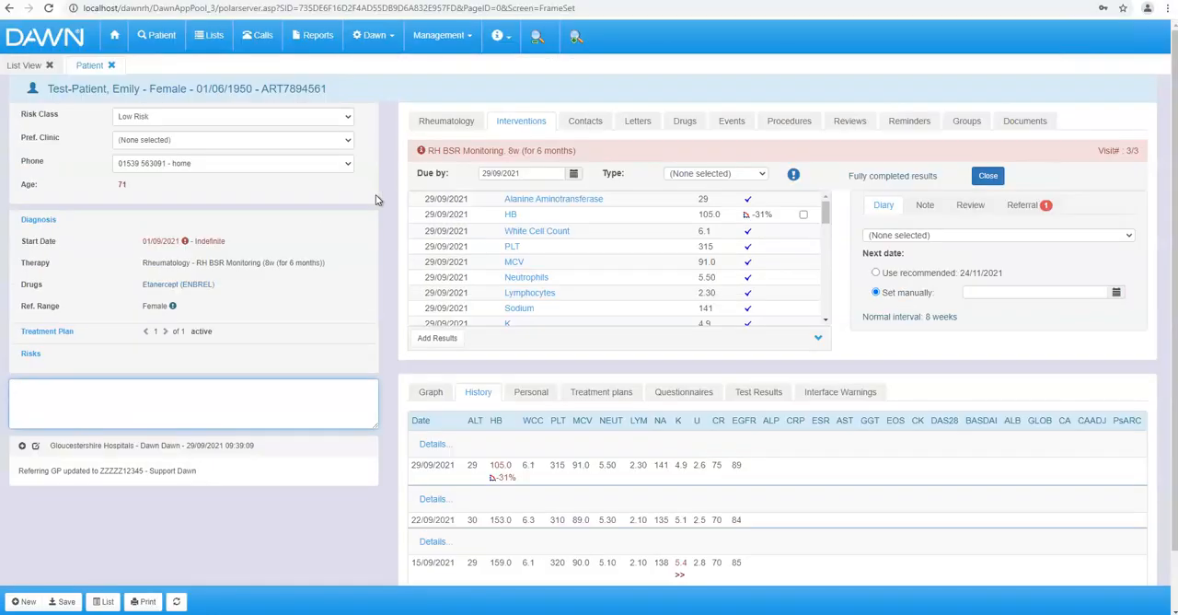
# - Mark the abnormal HB result as checked and manually set the next date to 22/10/2021
pyautogui.click(803, 214)
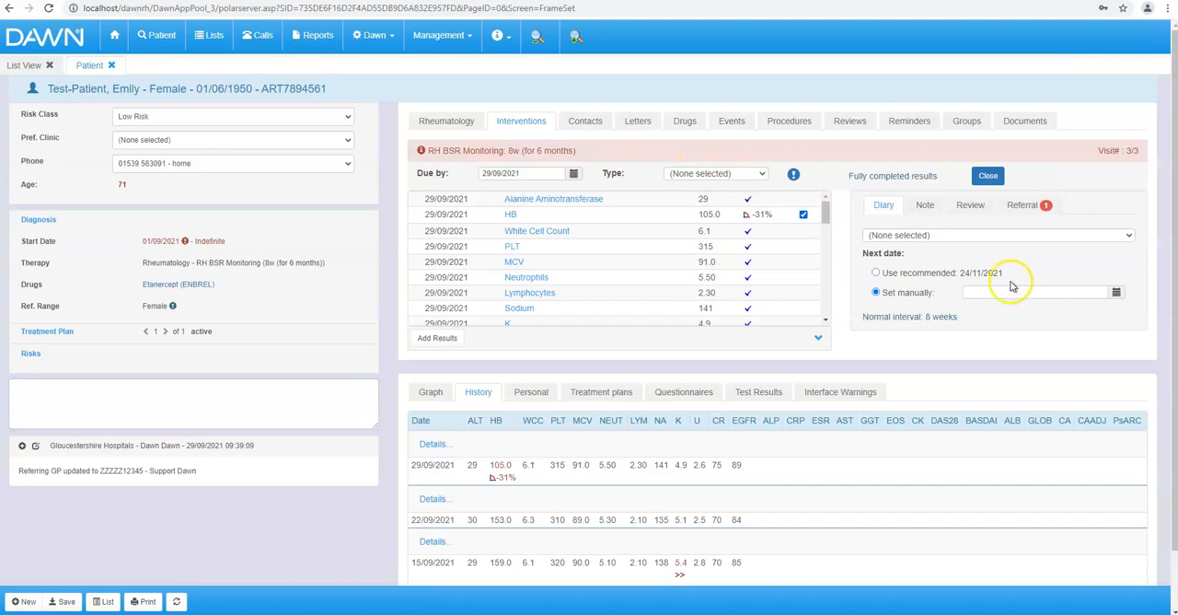
pyautogui.click(1116, 292)
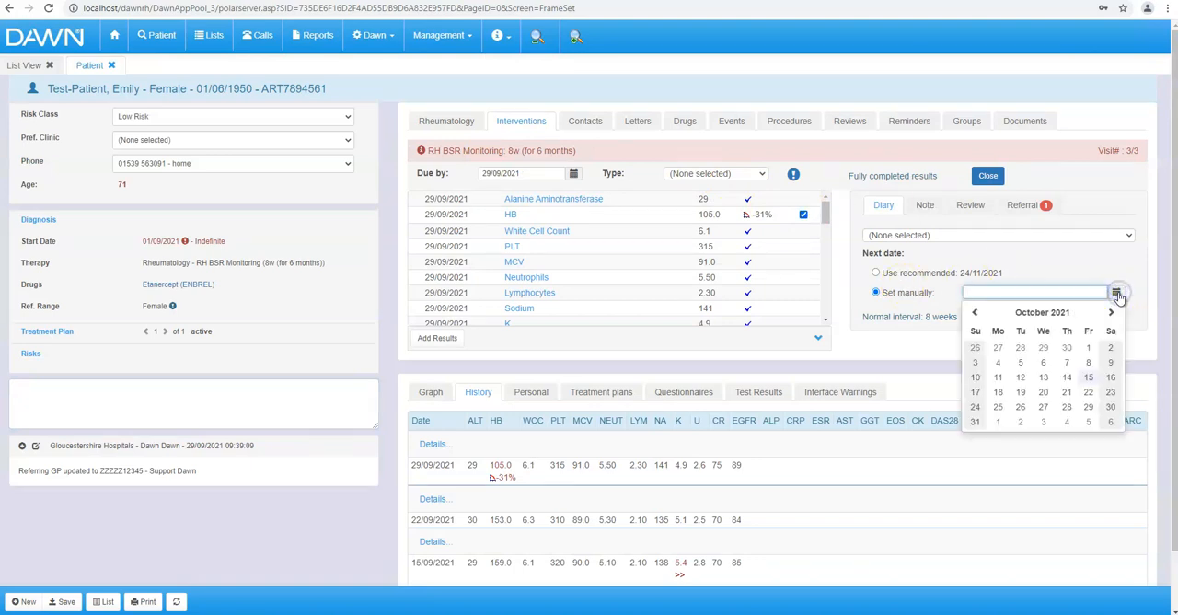
pyautogui.click(1089, 392)
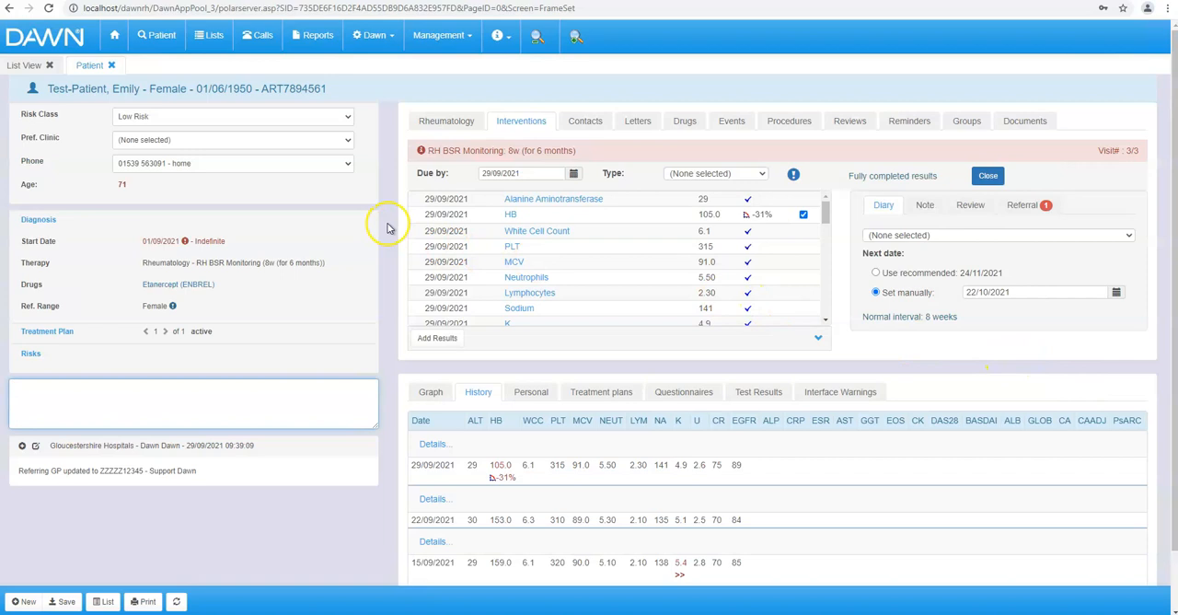
# - Set the patient's risk class to Watchful Wait and try to close the visit
pyautogui.click(227, 116)
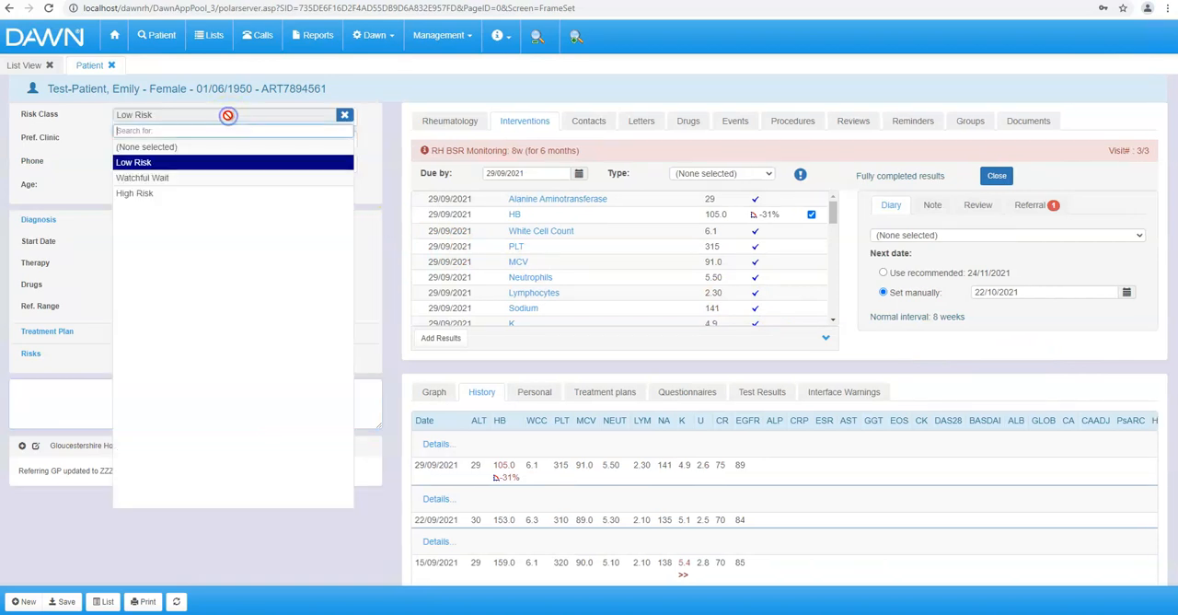
pyautogui.click(188, 178)
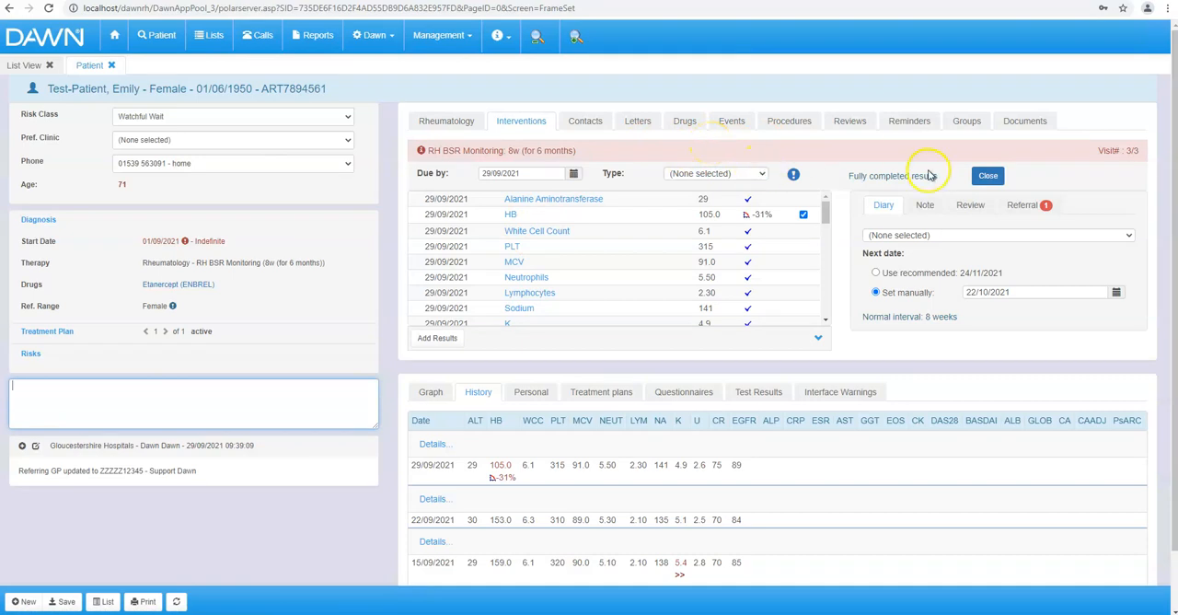
pyautogui.click(986, 176)
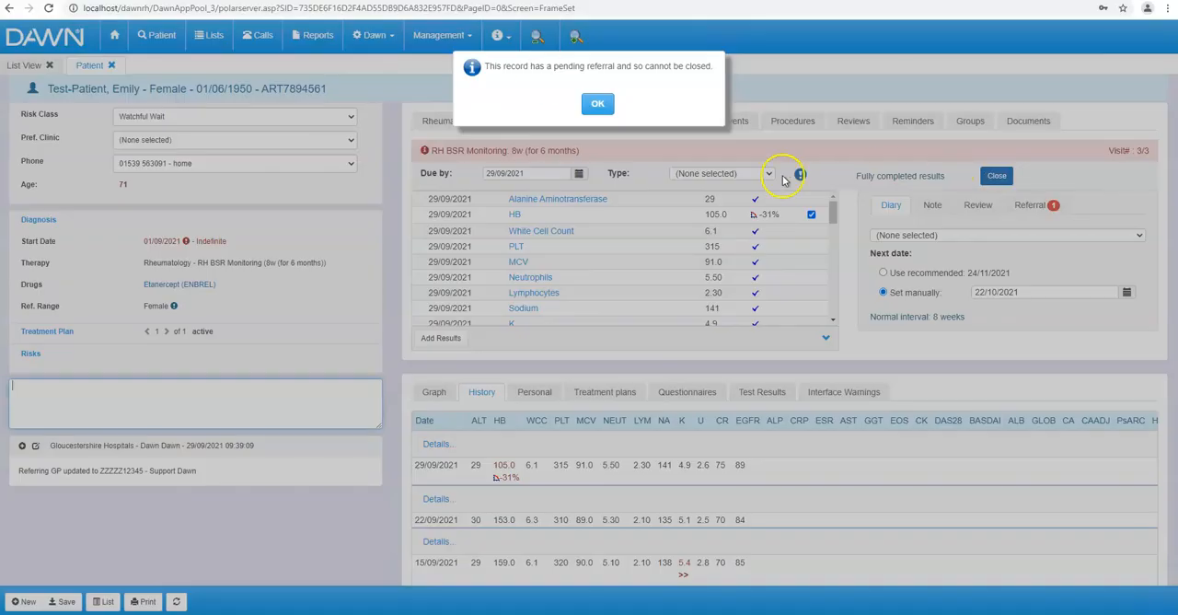
pyautogui.click(596, 104)
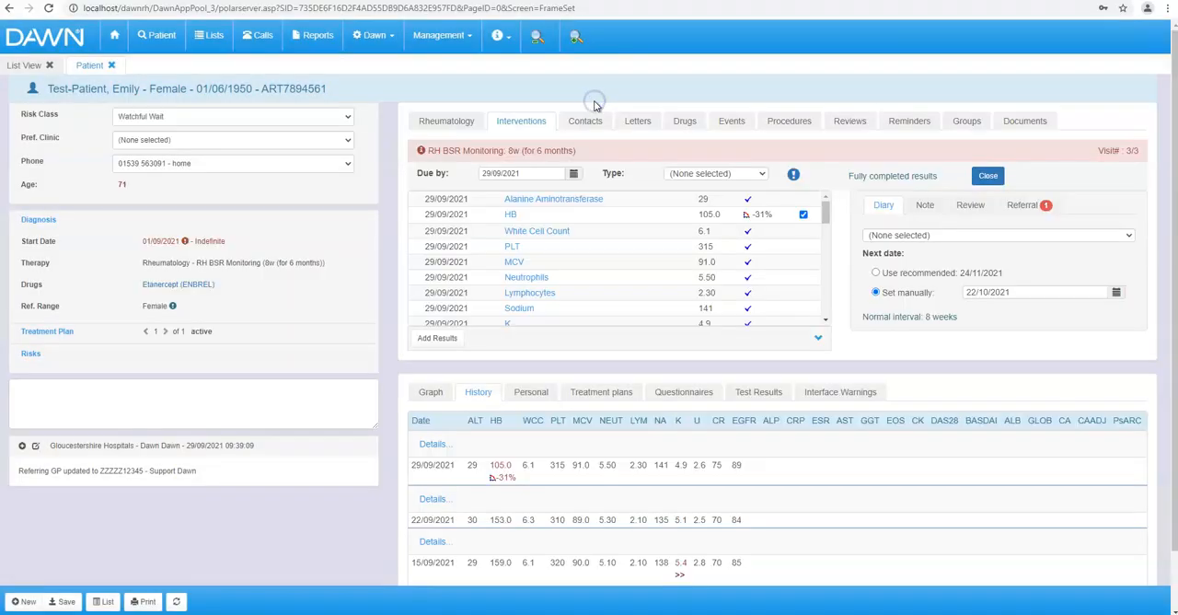
# - Open the visit's pending referral, close it with confirmation, and return to the patient record
pyautogui.click(1035, 207)
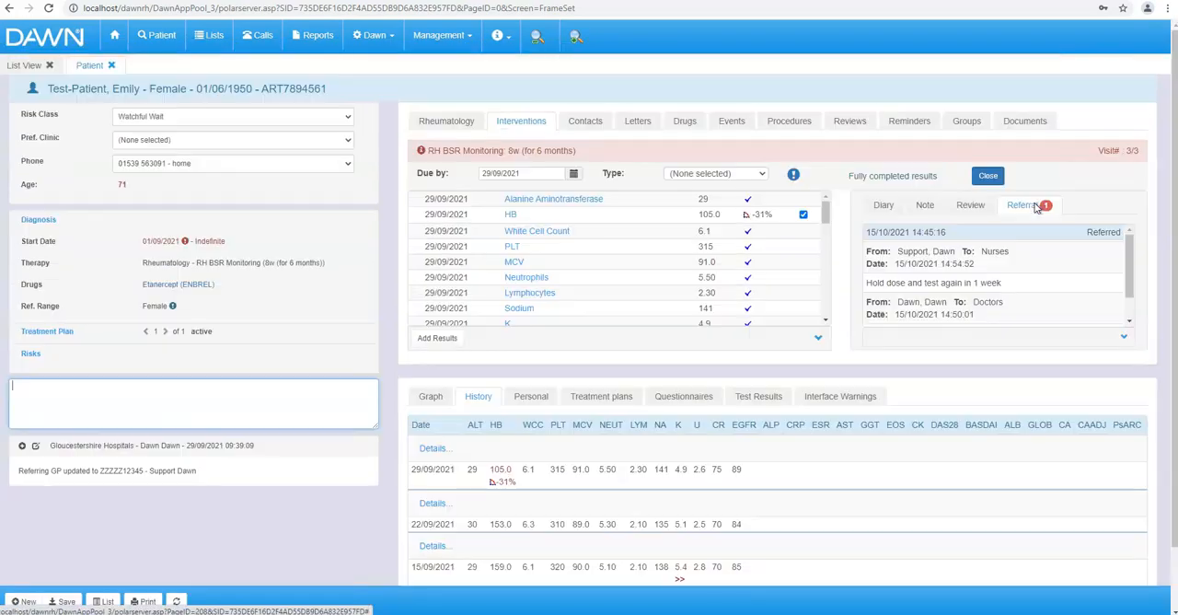
pyautogui.click(1016, 235)
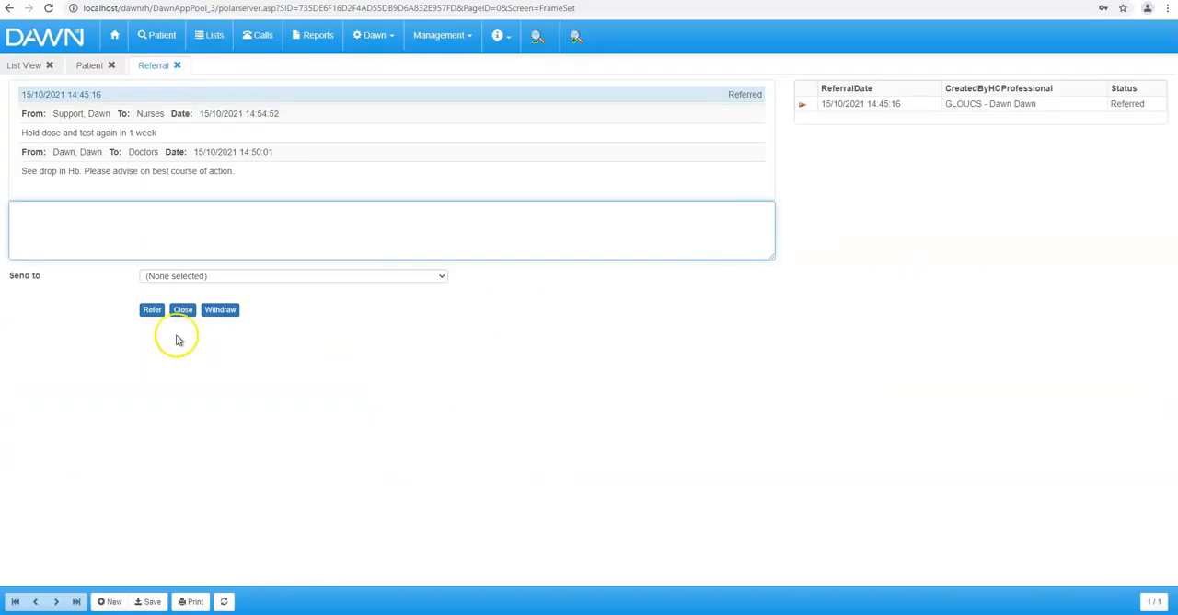
pyautogui.click(182, 311)
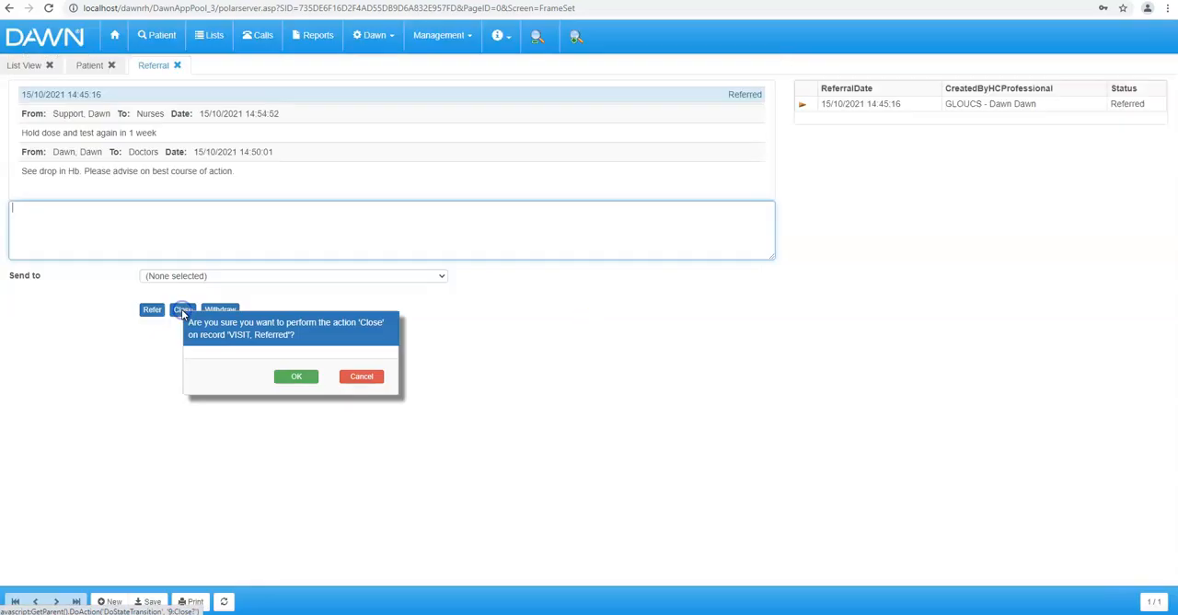
pyautogui.click(296, 376)
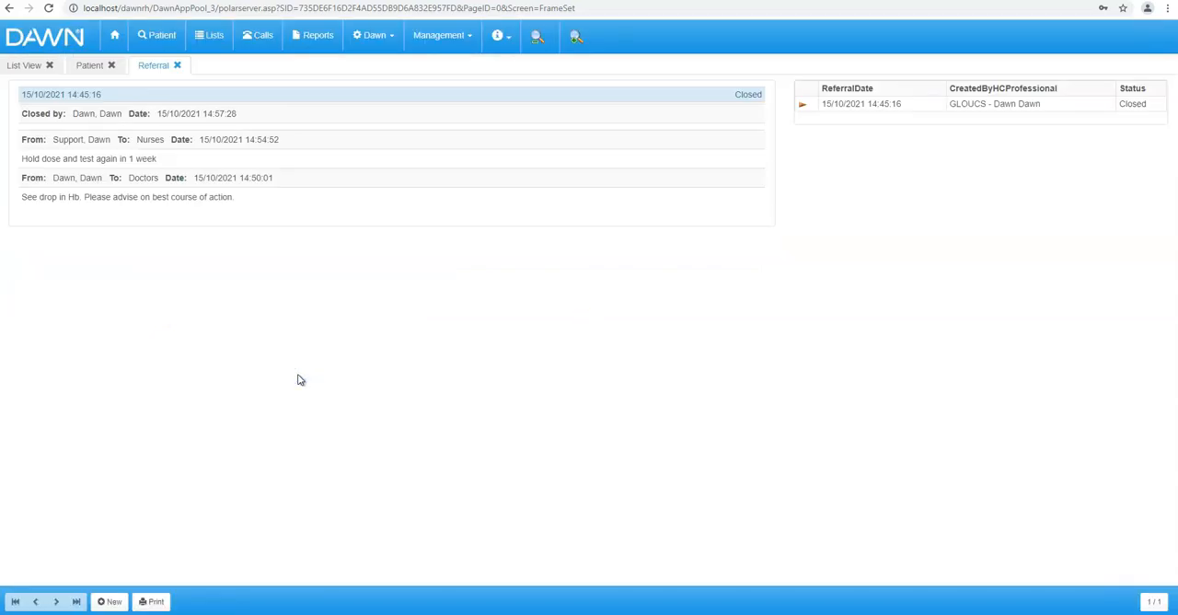
pyautogui.click(177, 65)
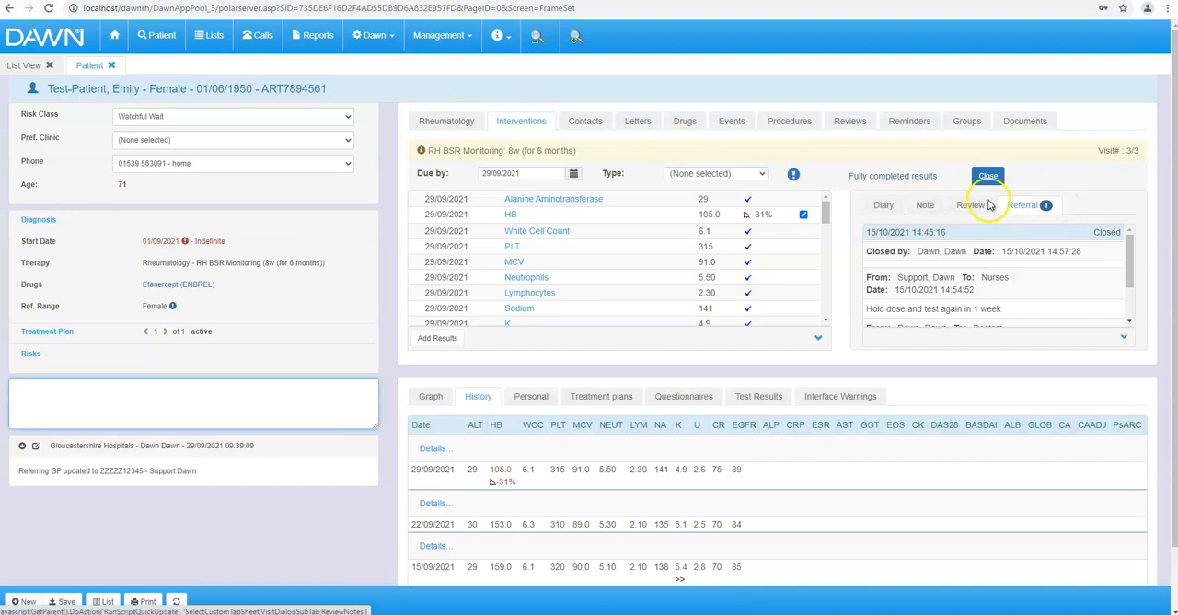
# - Review the current visit's next-date settings and the history of its closed referral
pyautogui.click(885, 207)
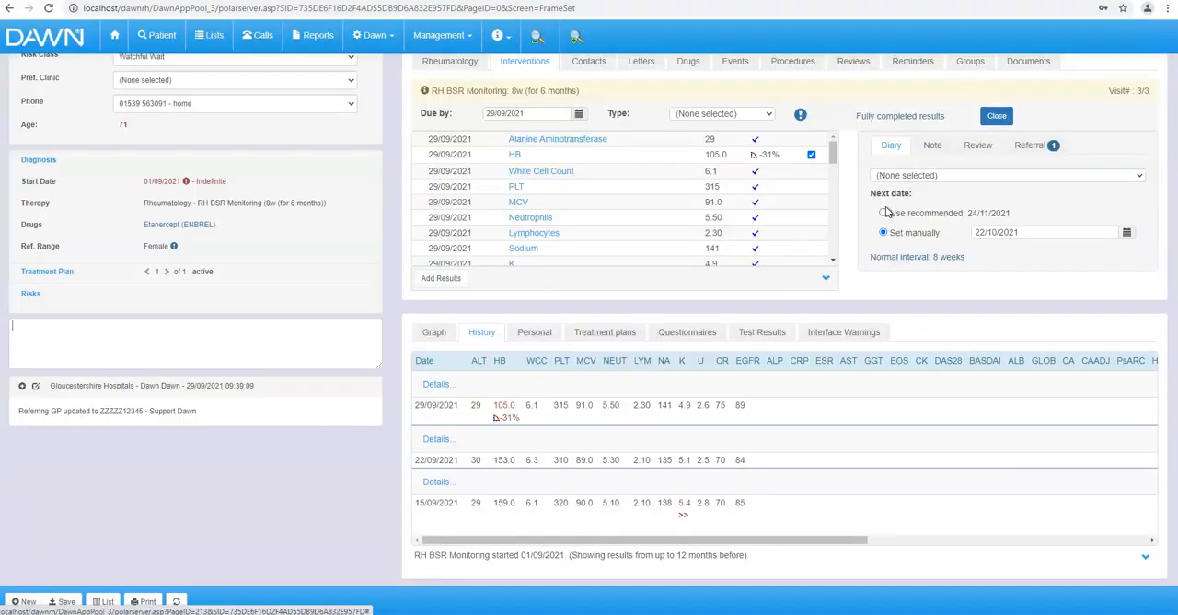
pyautogui.click(1030, 205)
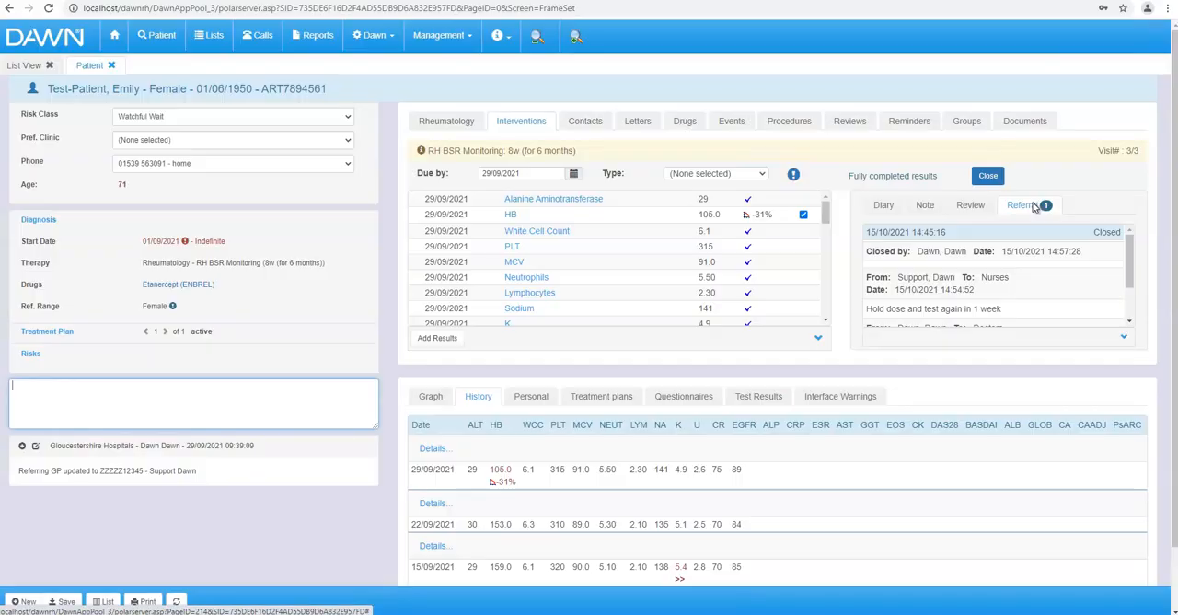
pyautogui.click(1043, 209)
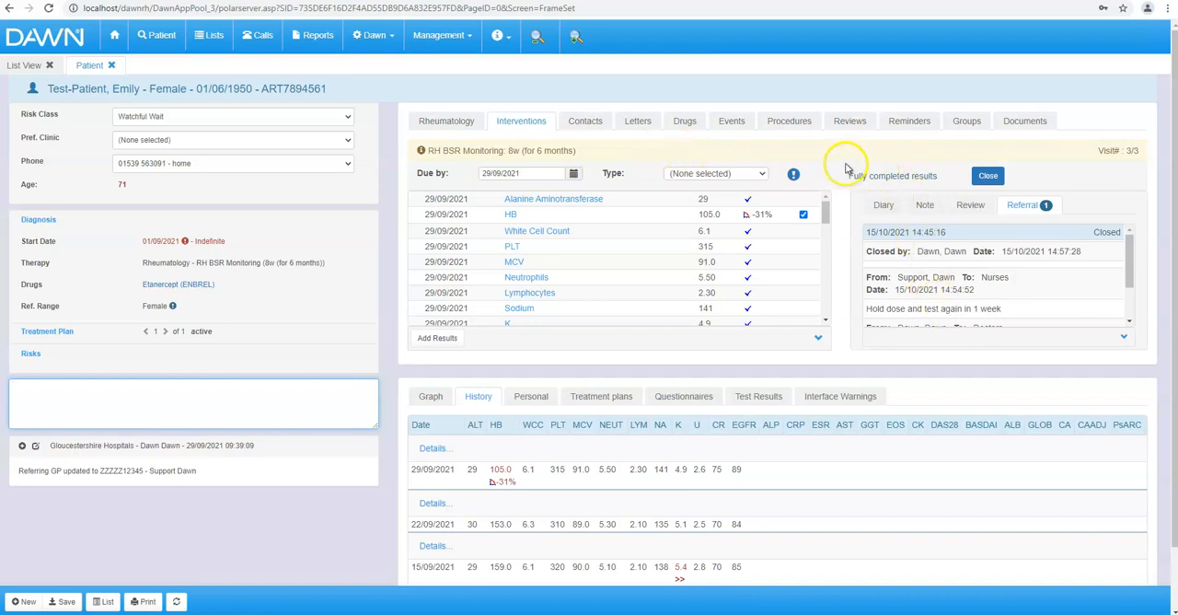
pyautogui.click(985, 175)
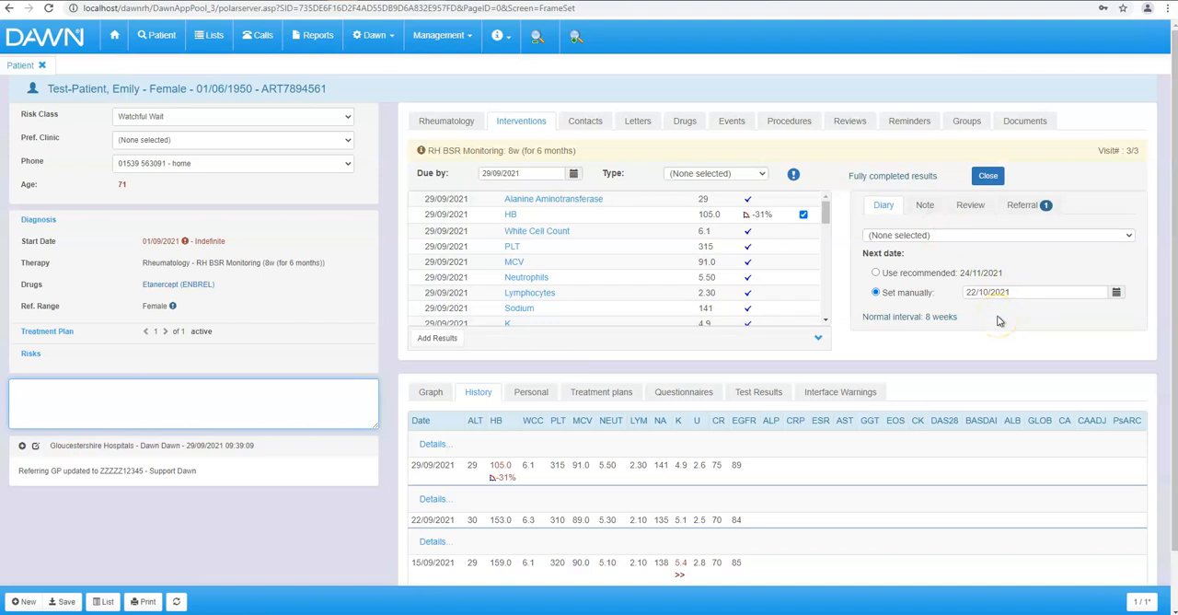
# - Add and save a review note recording the Hb drop and, on the doctor's advice, the held dose and retest in 1 wk
pyautogui.click(971, 205)
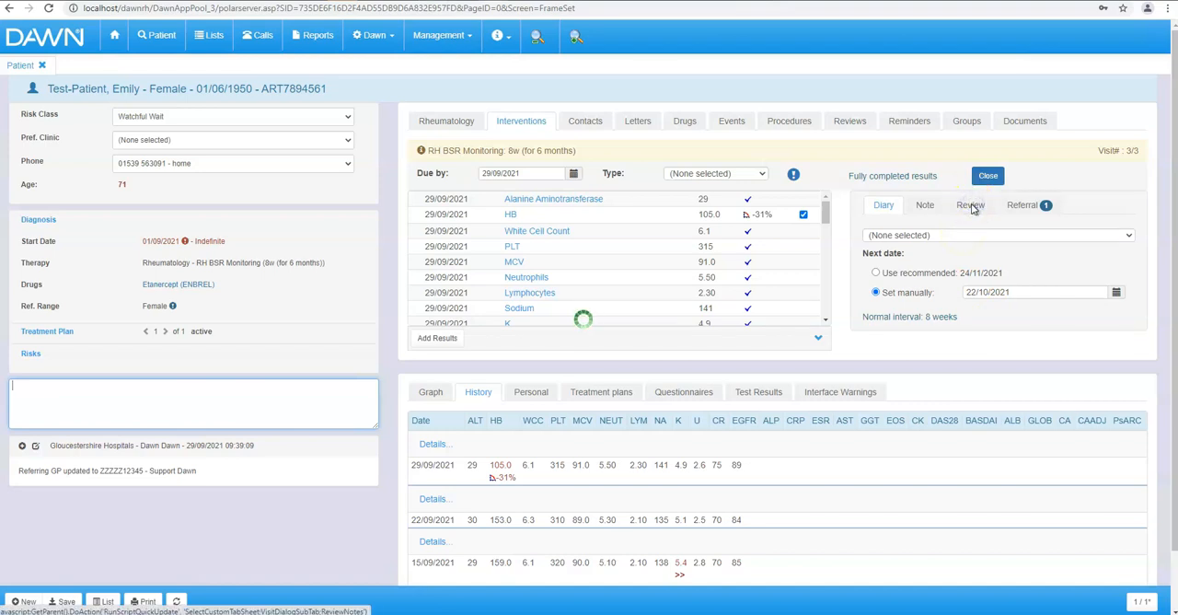
pyautogui.click(964, 251)
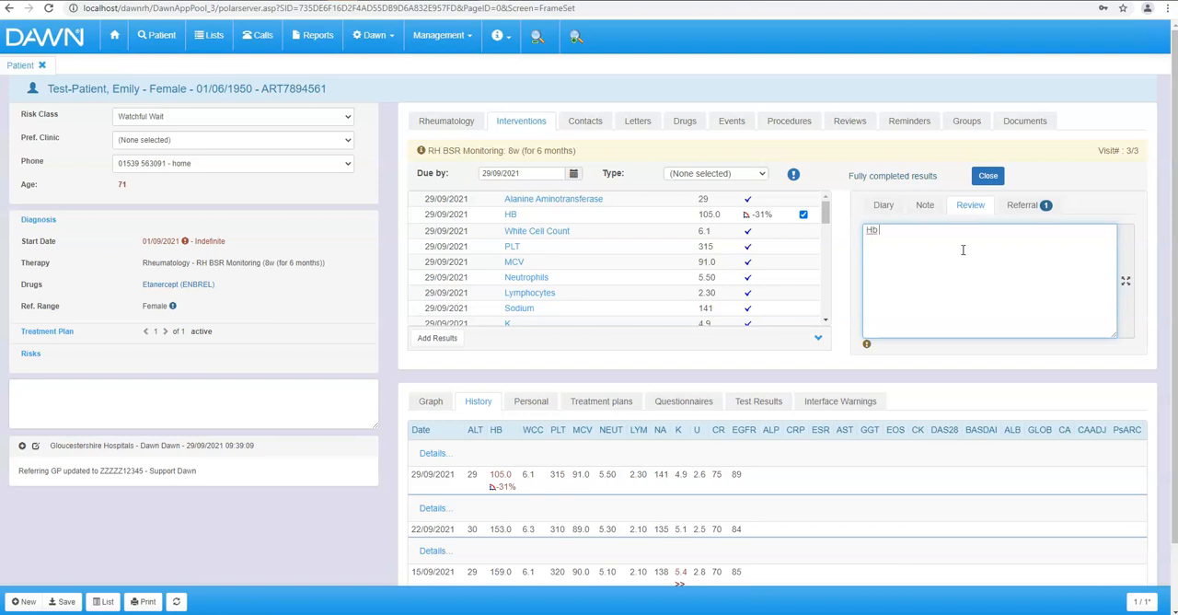
pyautogui.write('Hb drop: on advice of Dr Dawn, held dose and reste')
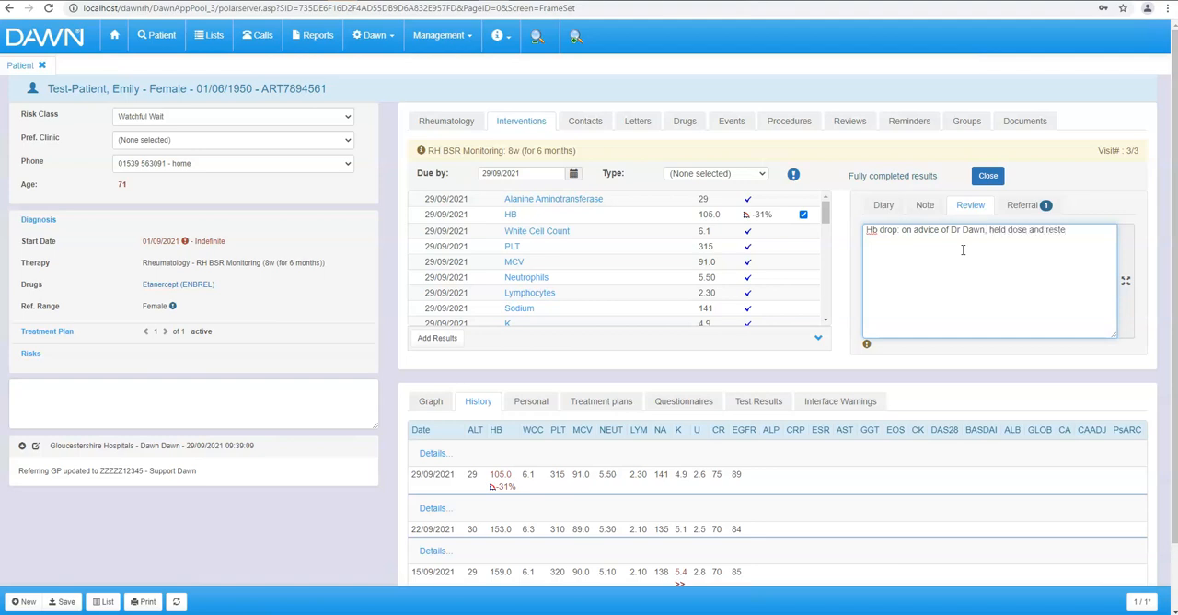
pyautogui.write('st (')
pyautogui.click(62, 602)
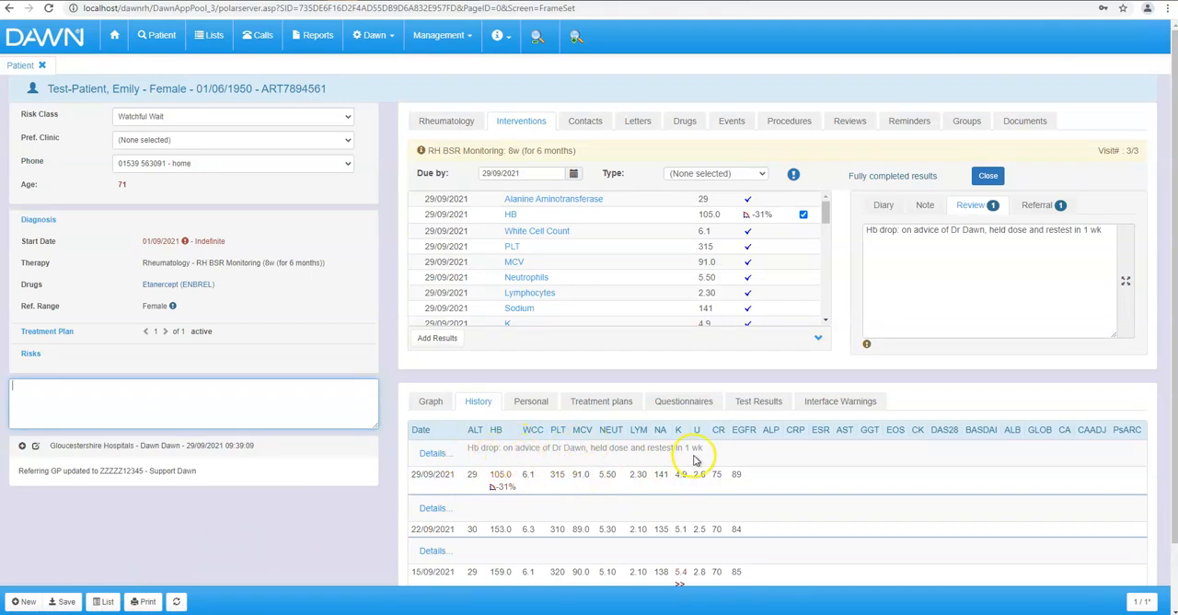
pyautogui.click(926, 207)
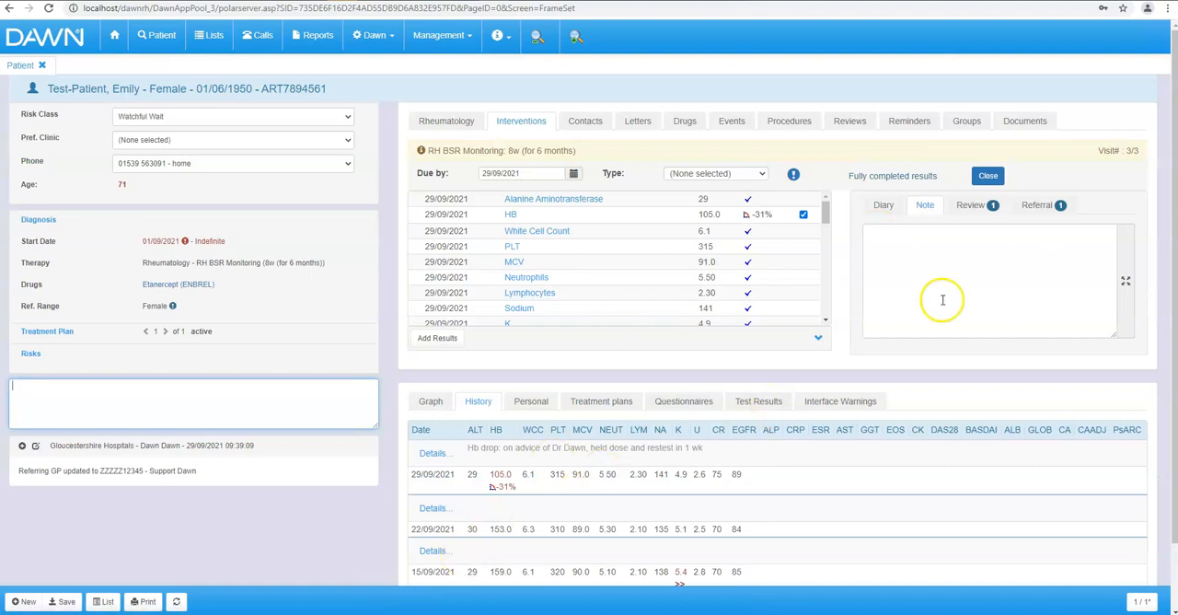
pyautogui.click(964, 208)
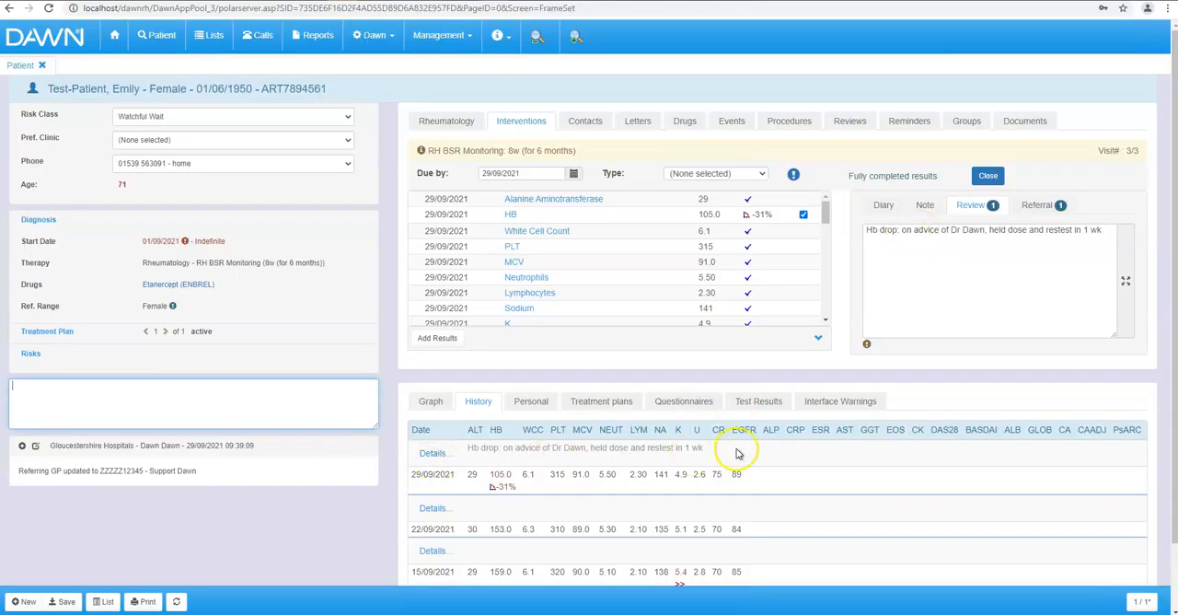
# - Append ". Please refer back to Dr" to the visit's review note from the Rheumatology summary and update it
pyautogui.click(457, 121)
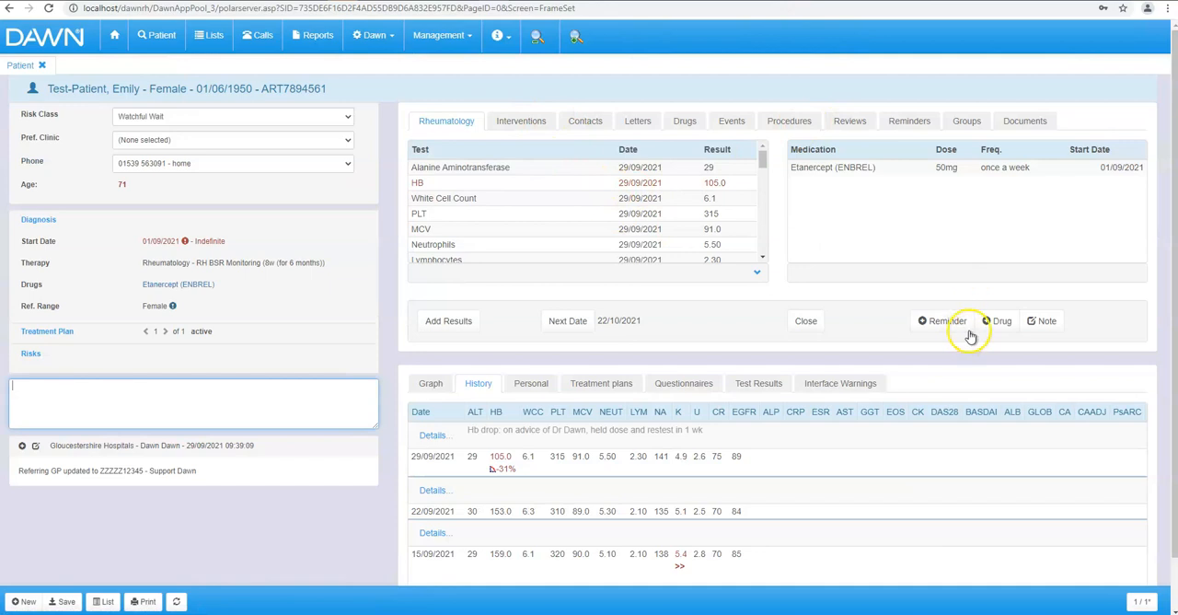
pyautogui.click(1040, 321)
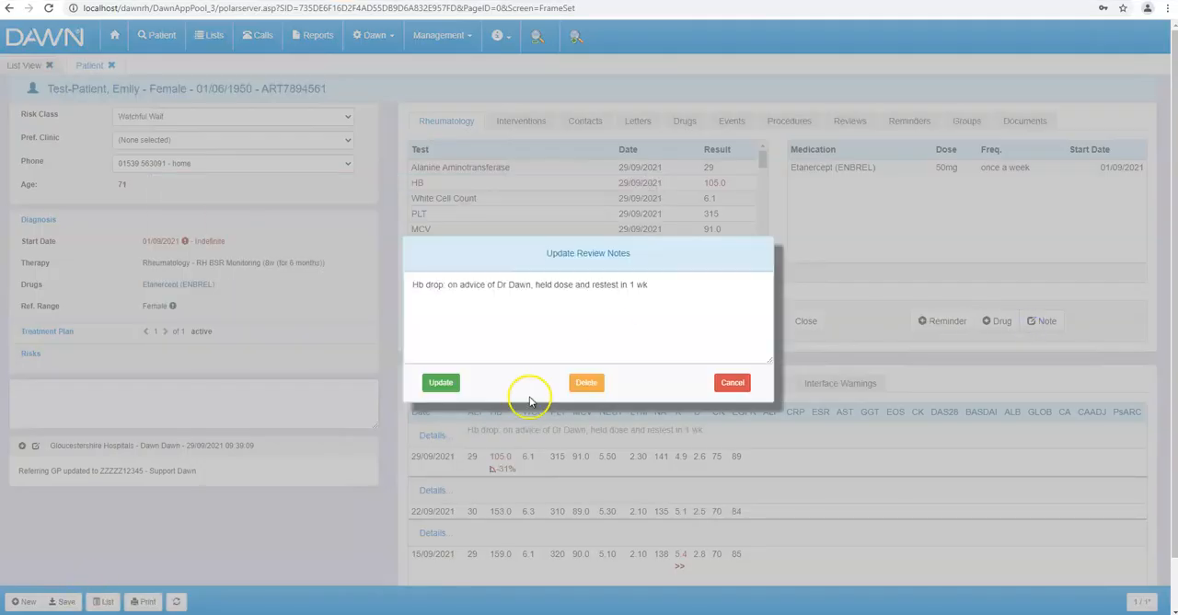
pyautogui.click(678, 287)
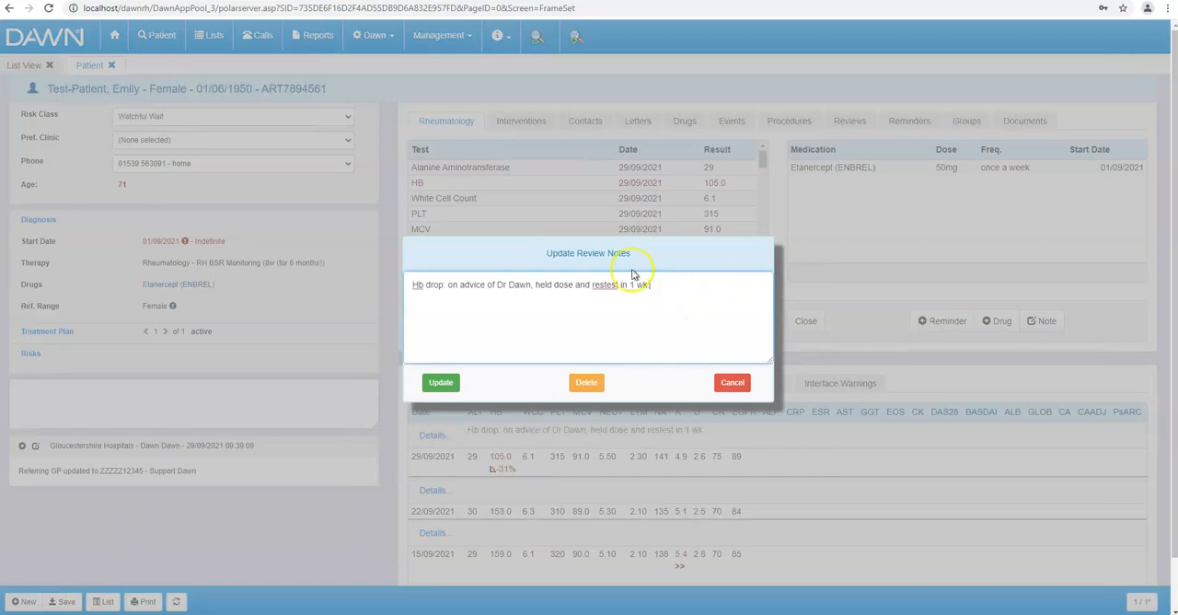
pyautogui.write('. Please refer back to Dr')
pyautogui.click(448, 382)
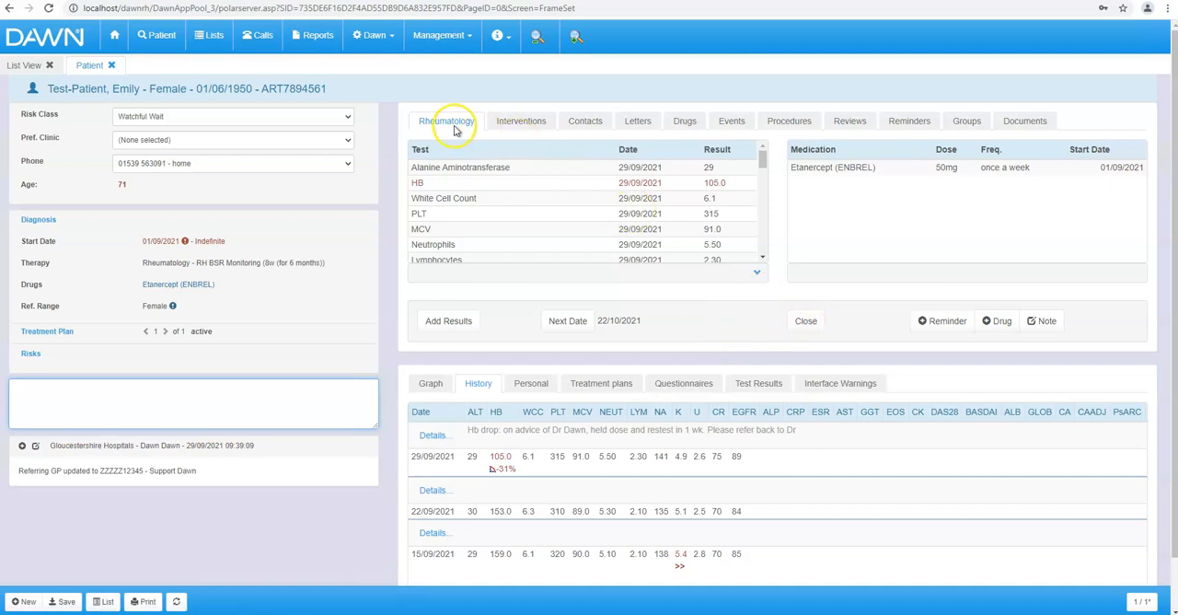
# - Close the current visit and view the newly scheduled visit's intervention details
pyautogui.click(806, 322)
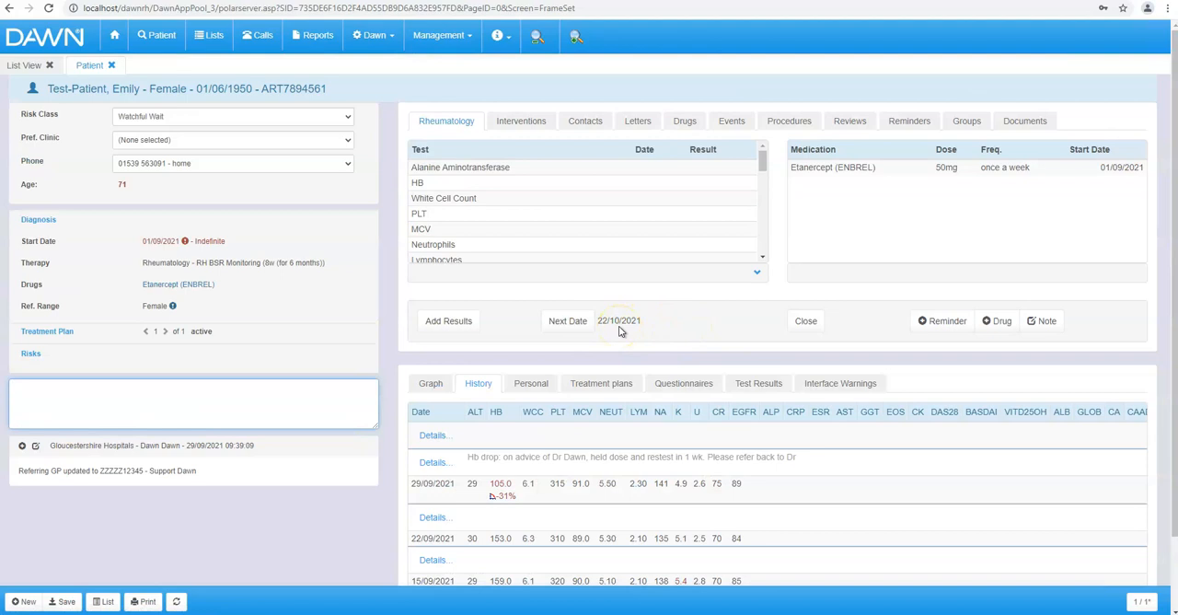
pyautogui.click(756, 273)
pyautogui.click(513, 124)
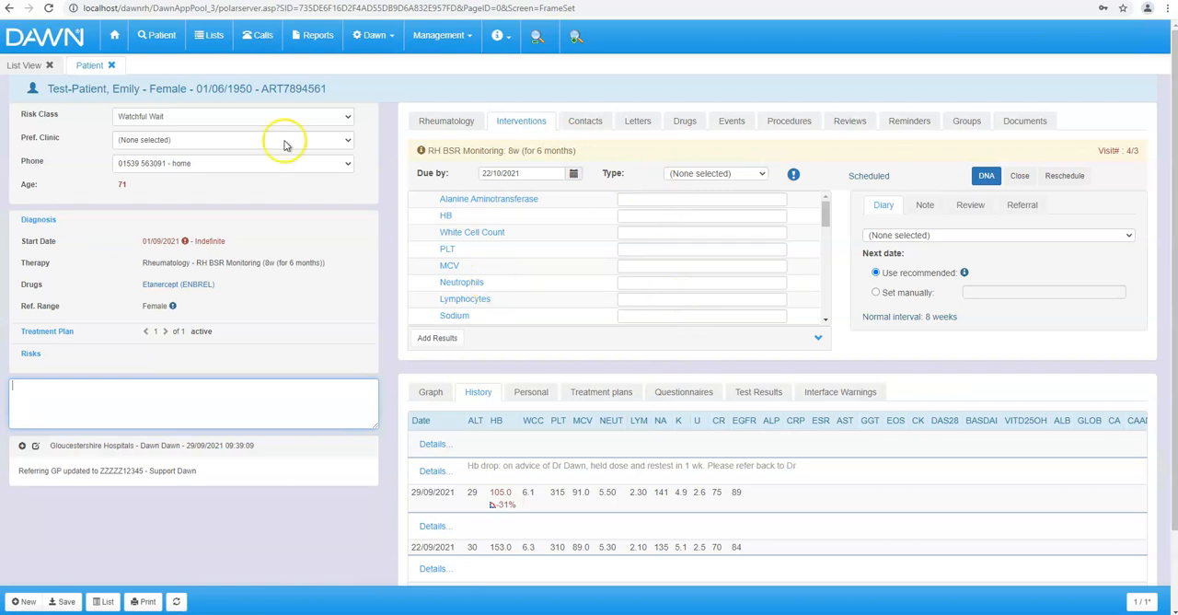
# - Close the patient record and the Nurses team's open referrals list
pyautogui.click(111, 65)
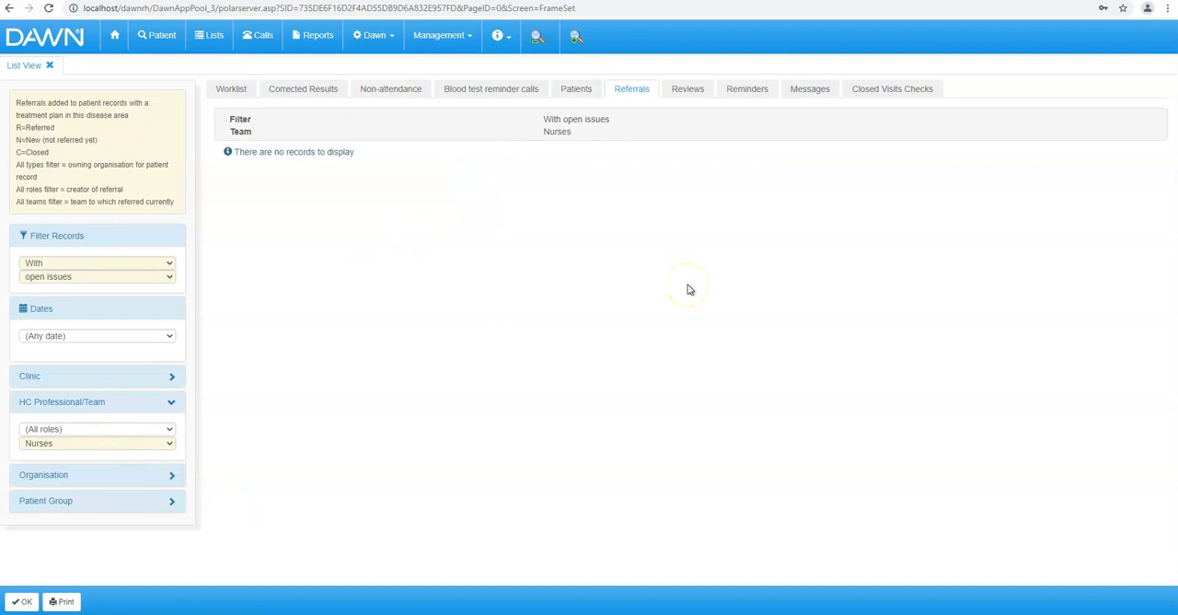
pyautogui.click(50, 68)
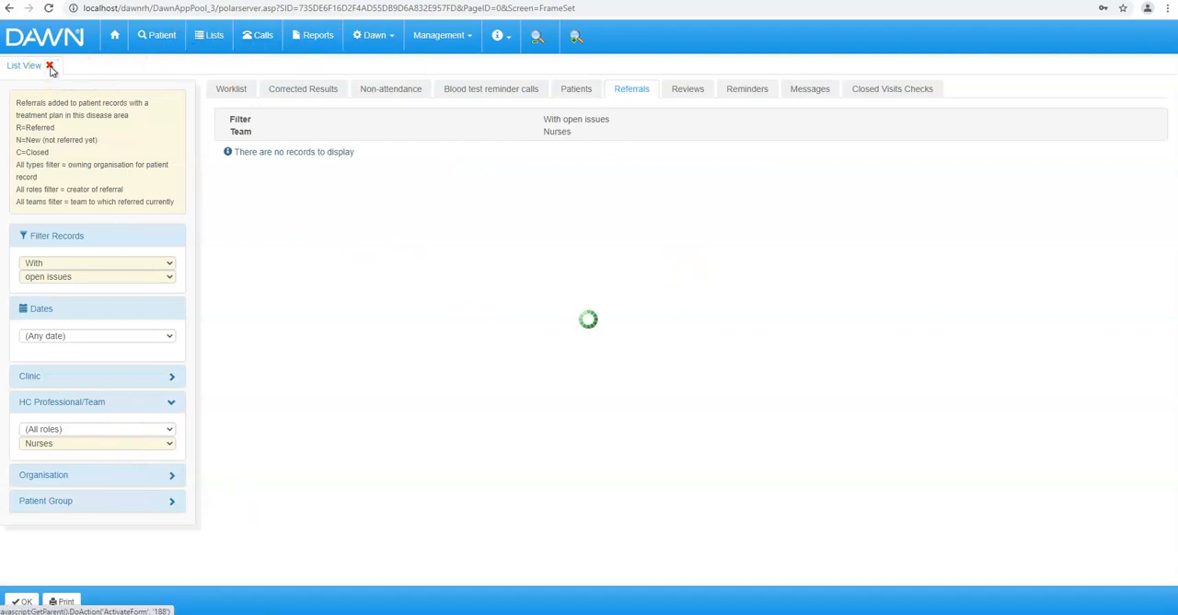